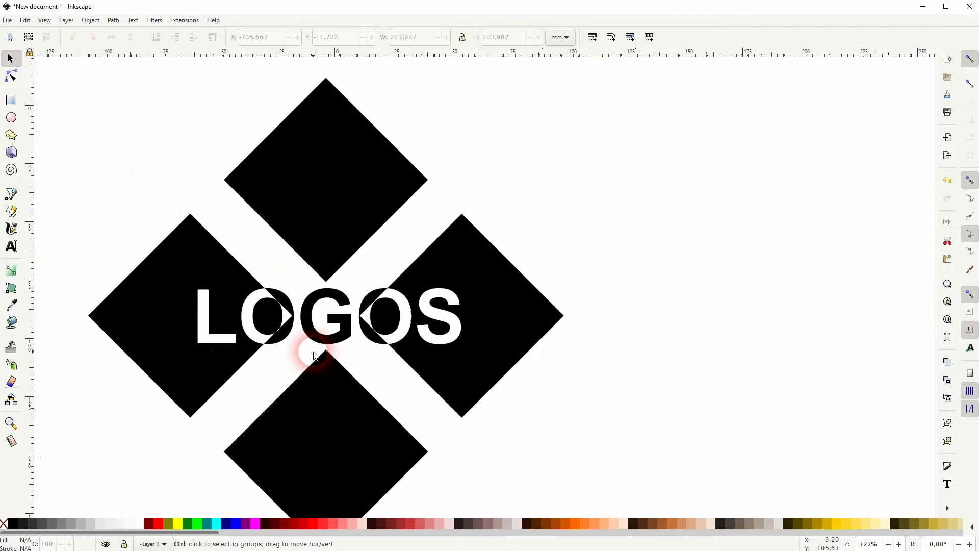
- Delete the existing logo artwork and draw a black square about 55 mm wide on the empty canvas
left_click(323, 399)
key("Delete")
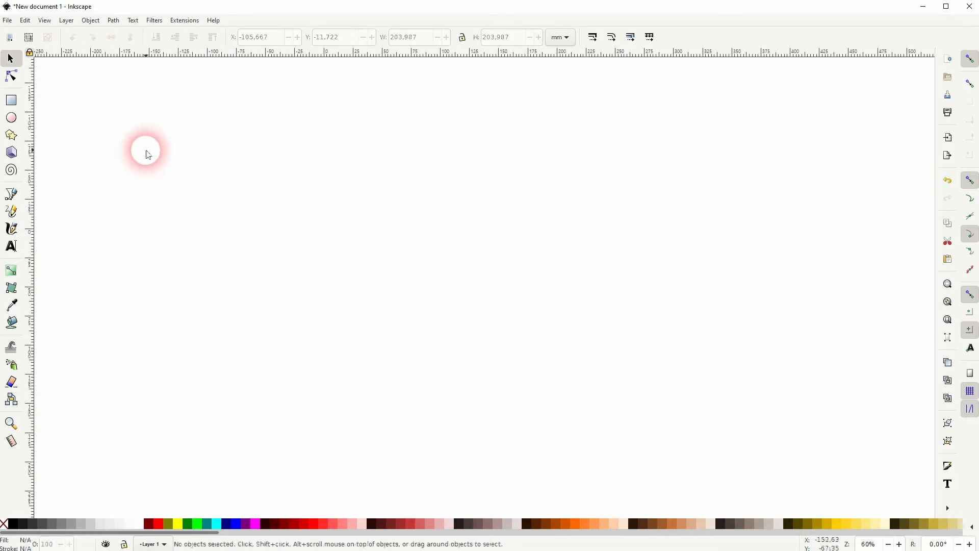
left_click(12, 100)
left_click_drag(383, 213, 448, 277)
left_click(14, 60)
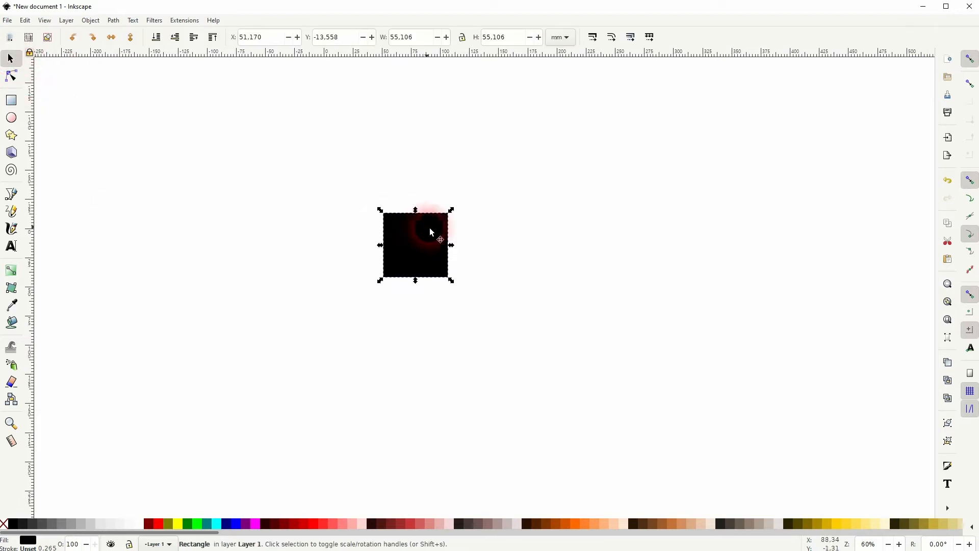
- Rotate the black square by 45° so that it forms a diamond
left_click(430, 243)
left_click_drag(453, 210, 428, 193)
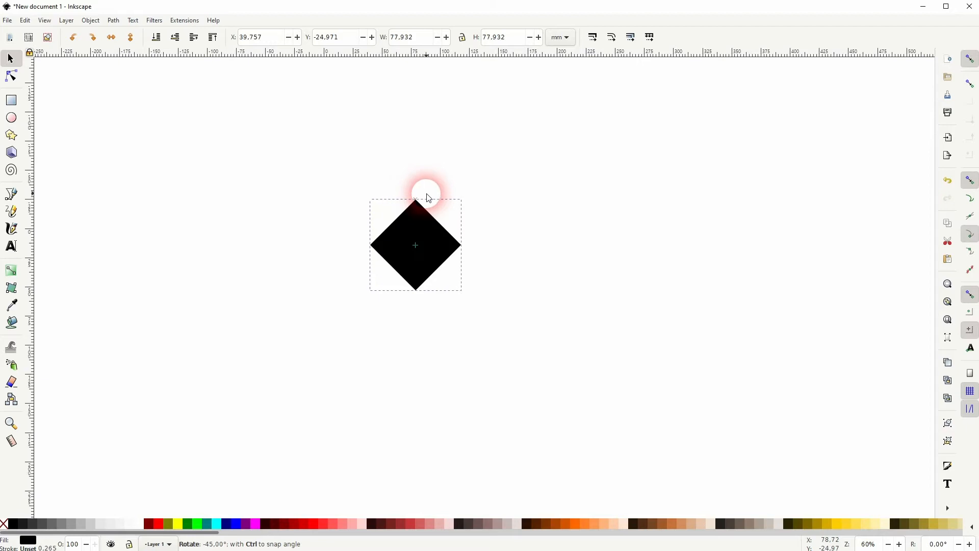
left_click(511, 223)
- Duplicate the diamond, enlarge the copy to about 188 mm wide and fill it dark red
left_click(439, 243)
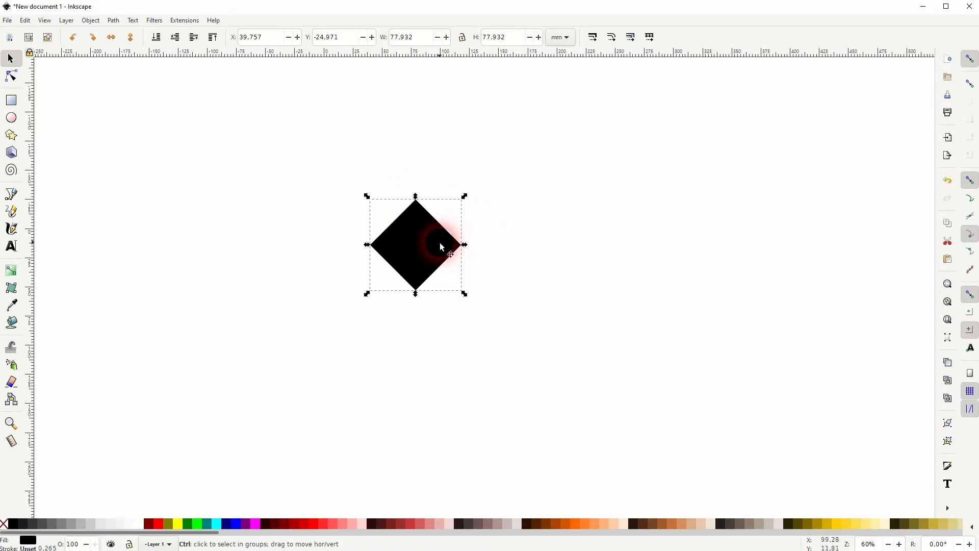
key("ctrl+d")
left_click_drag(423, 245, 662, 245)
left_click(151, 527)
left_click(316, 279)
- Raise the small black diamond above the red one and snap it into the red diamond's upper corner
left_click(406, 258)
left_click(213, 37)
left_click_drag(415, 209, 547, 167)
left_click(970, 59)
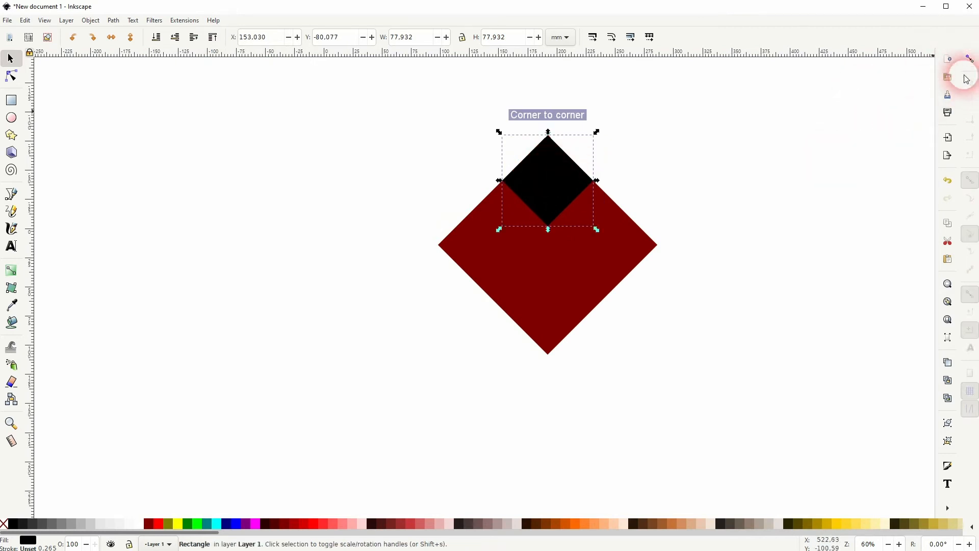
left_click(972, 62)
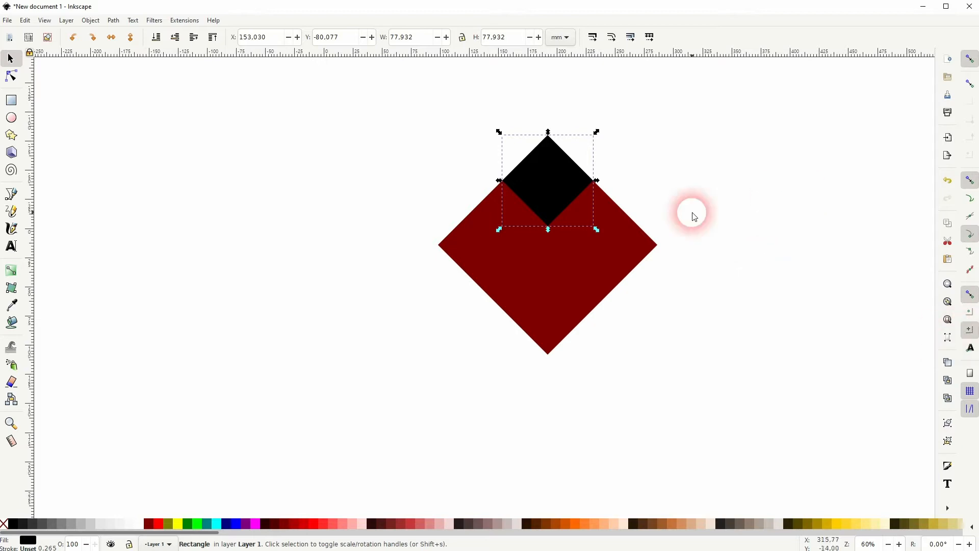
- Place copies of the black diamond in the remaining corners of the large red diamond
left_click_drag(552, 179, 484, 245)
left_click(546, 193, "shift")
key("ctrl+d")
left_click_drag(548, 196, 615, 258)
left_click(690, 316)
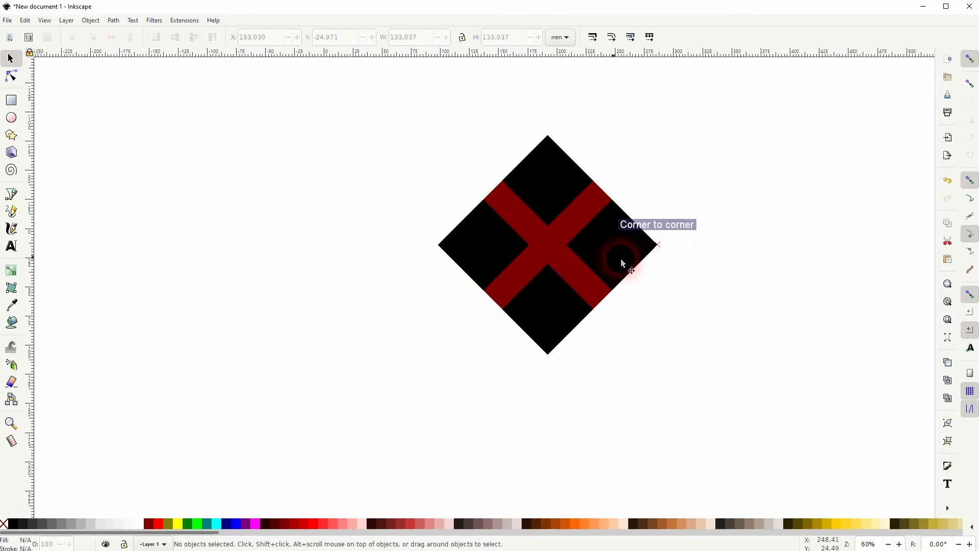
- Fill the large red diamond behind the four black diamonds with white, keeping its original position
scroll(602, 253, "up", 2)
scroll(541, 291, "down", 1)
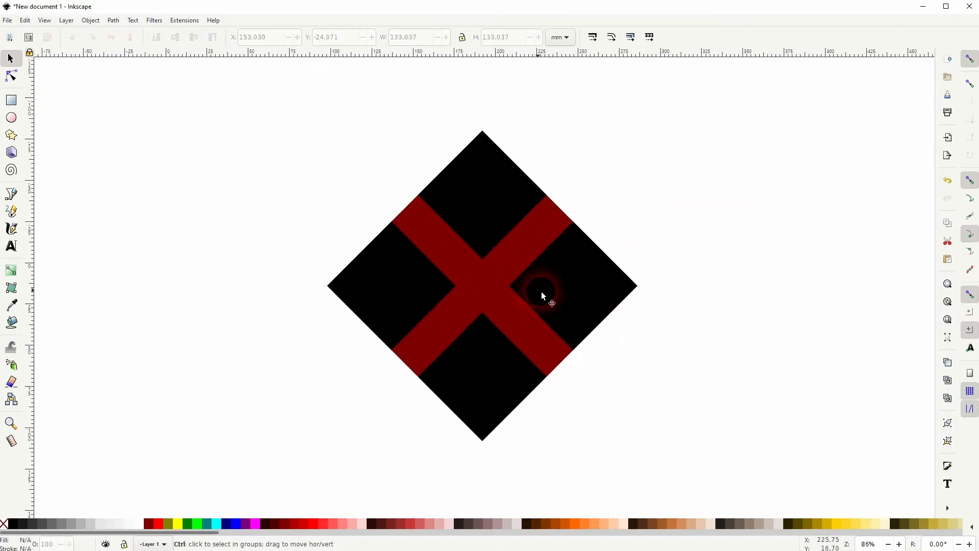
left_click(486, 302)
left_click_drag(488, 294, 199, 315)
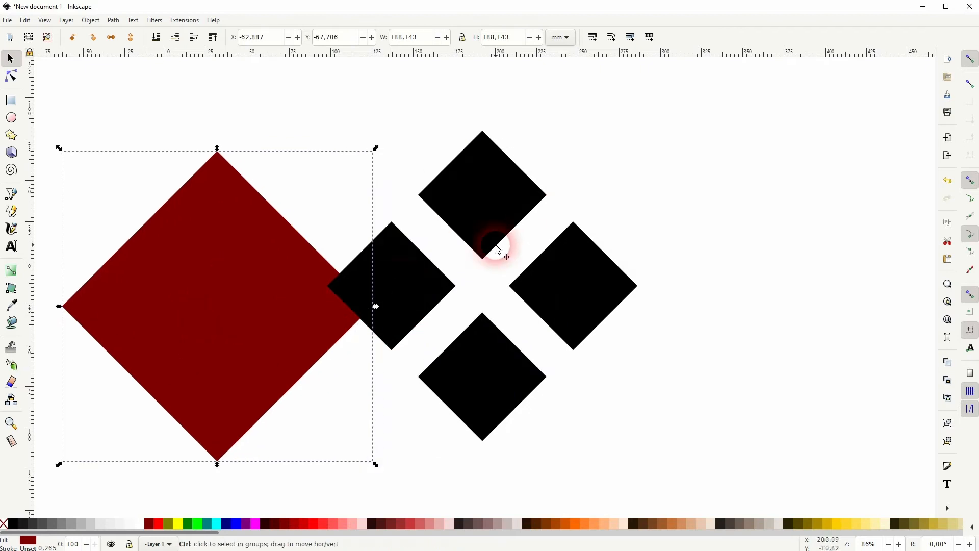
left_click_drag(498, 249, 464, 294)
left_click(138, 524)
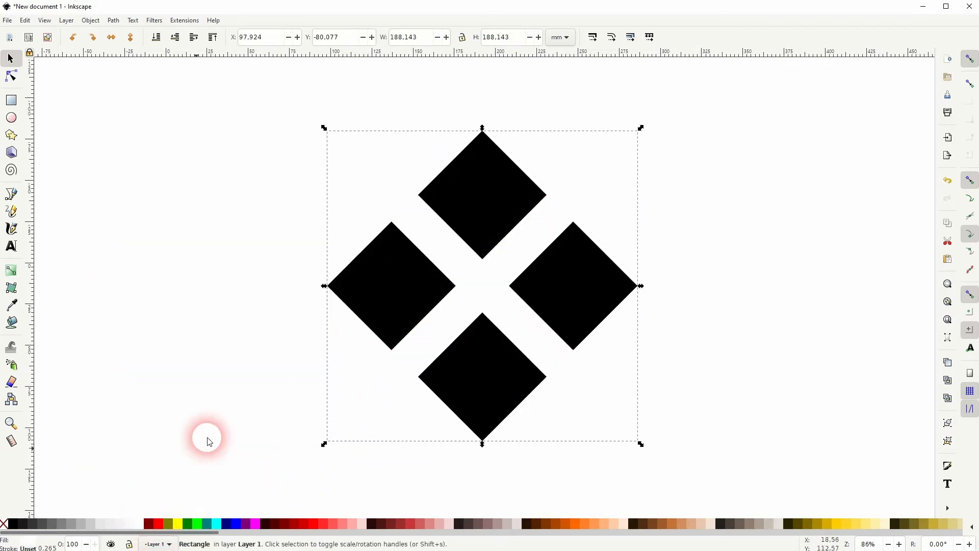
left_click(260, 386)
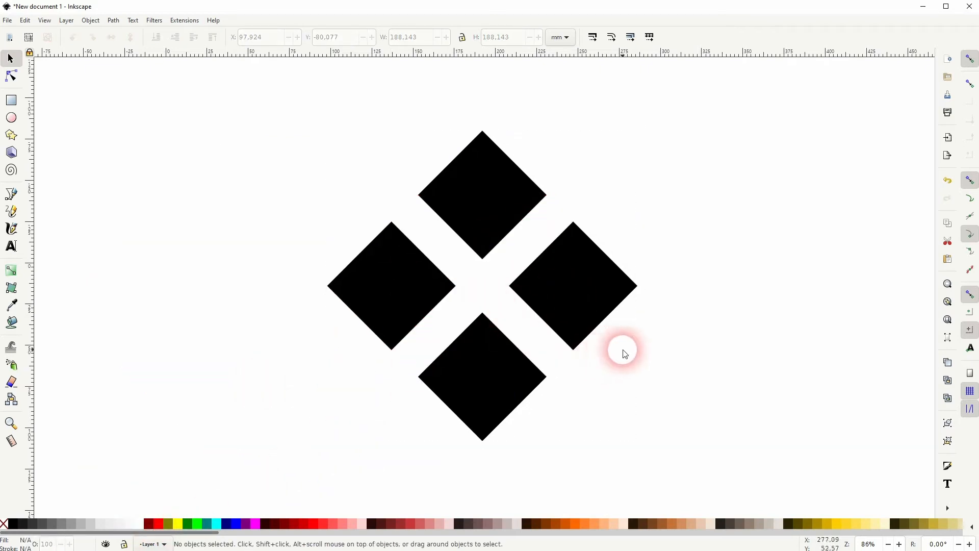
- Add the text "LOGOS" beside the four black diamonds
left_click_drag(602, 353, 490, 354)
left_click(11, 247)
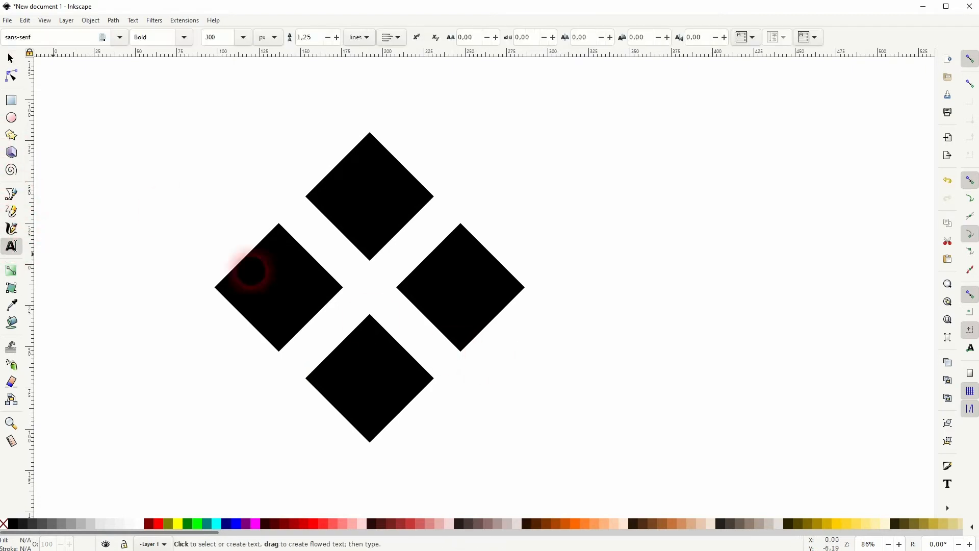
type("LOGOS")
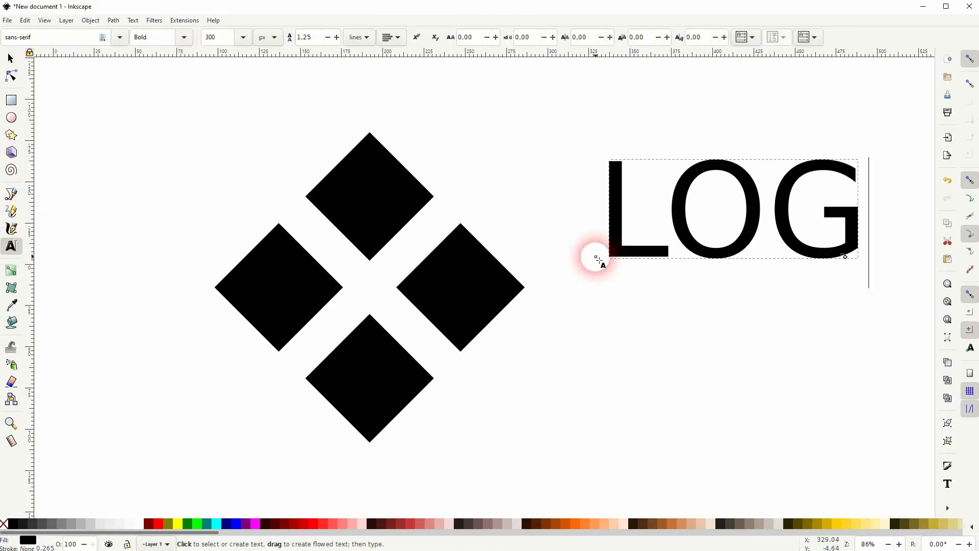
left_click(10, 60)
- Set the LOGOS text in bold Arial and fill it dark red
left_click(132, 20)
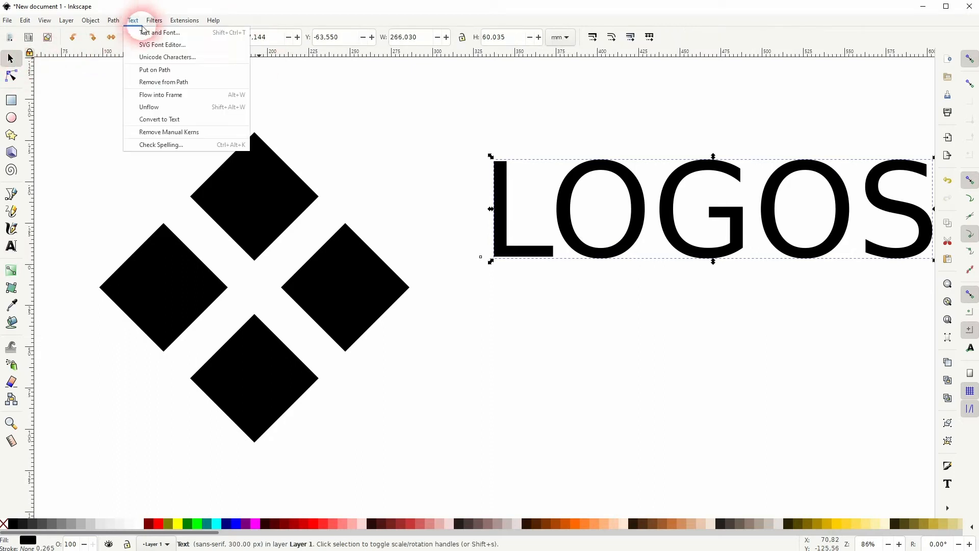
left_click(143, 31)
left_click(736, 118)
left_click(868, 118)
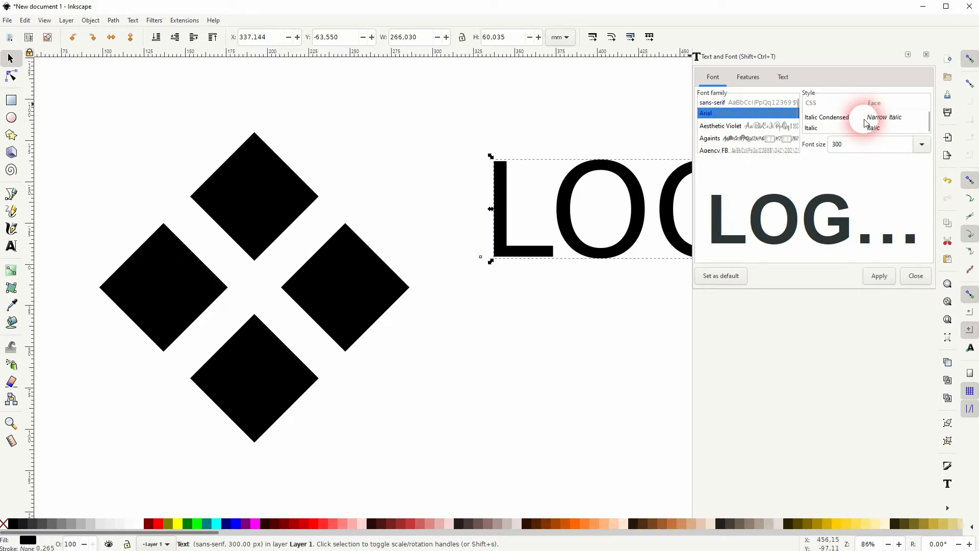
left_click(859, 247)
left_click(879, 276)
left_click(663, 248)
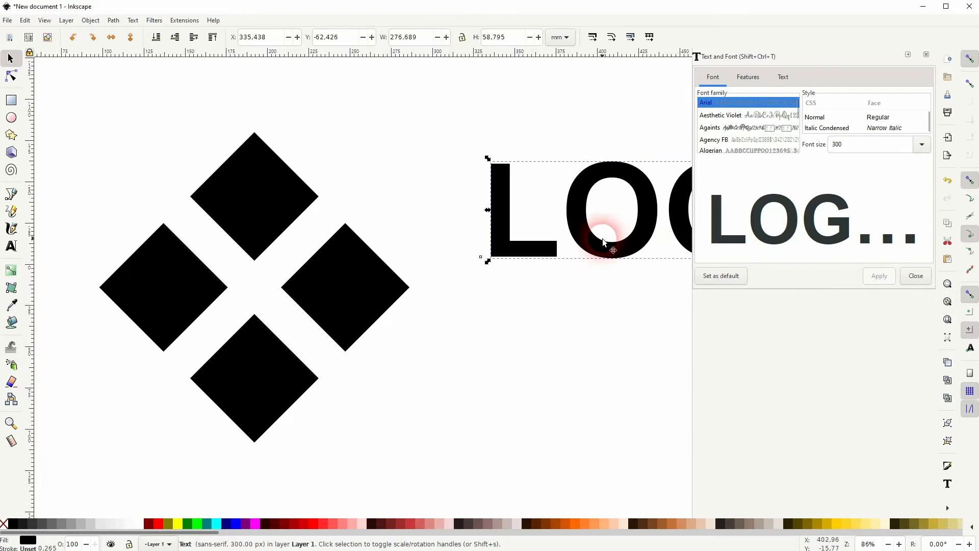
left_click(926, 55)
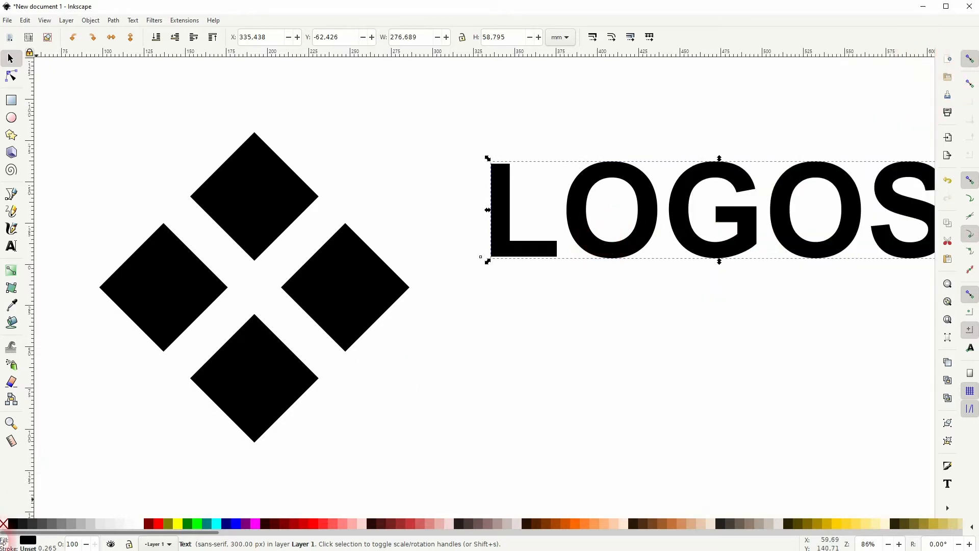
left_click(159, 524)
left_click_drag(678, 241, 560, 209)
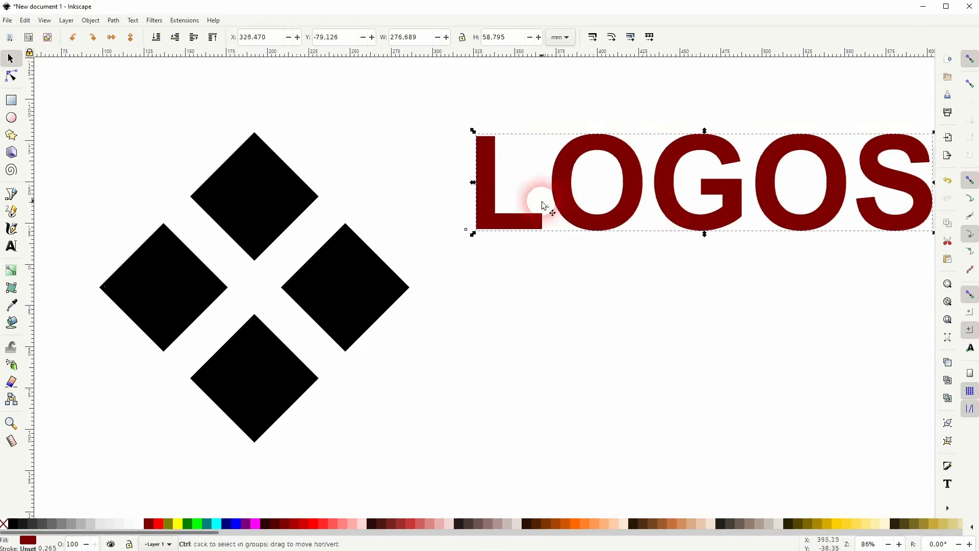
- Scale the LOGOS text to about 130 mm wide and centre it over the diamonds using a temporary horizontal guide
left_click(357, 109)
left_click_drag(276, 55, 254, 287)
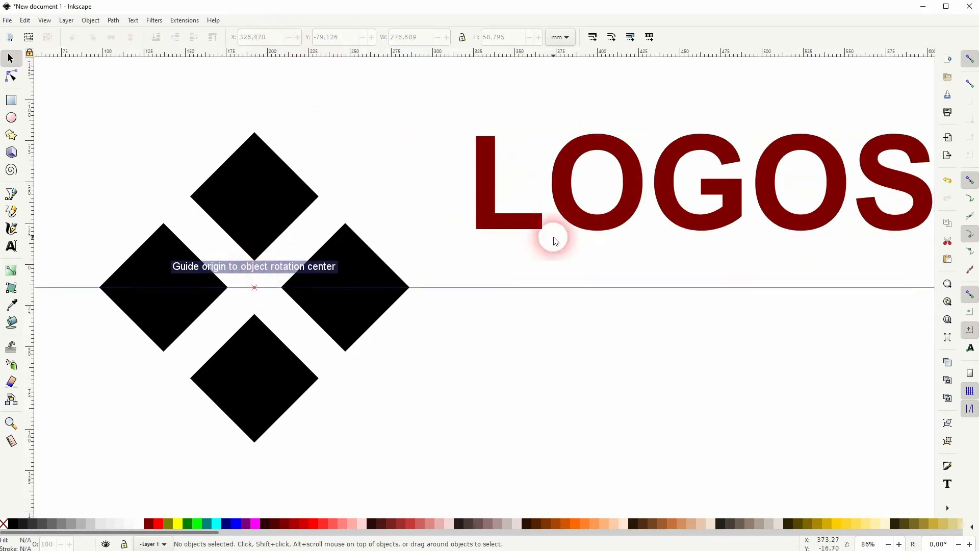
left_click(668, 191)
left_click_drag(472, 184, 567, 183)
left_click_drag(683, 192, 414, 294)
scroll(229, 295, "up", 2)
key("space")
left_click_drag(739, 283, 682, 278)
left_click(782, 138)
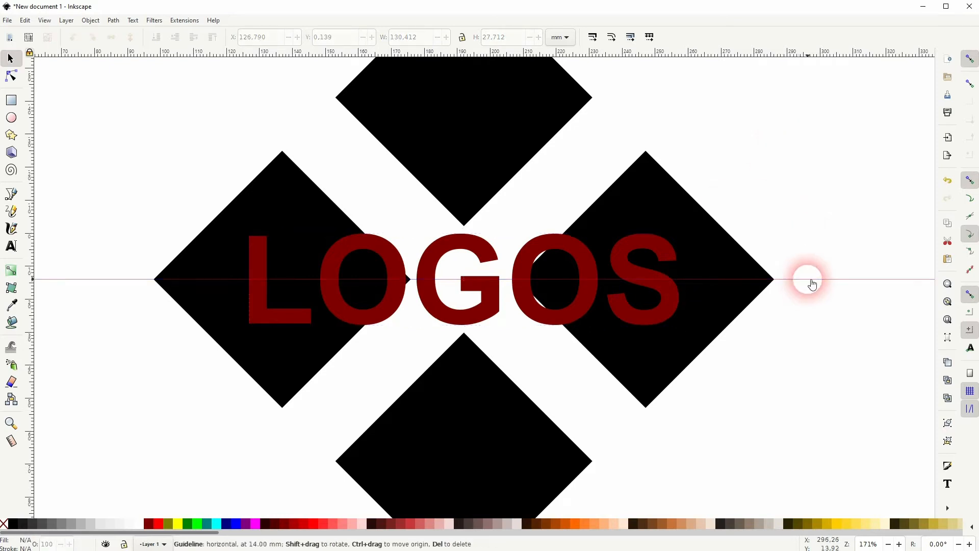
scroll(553, 336, "down", 1)
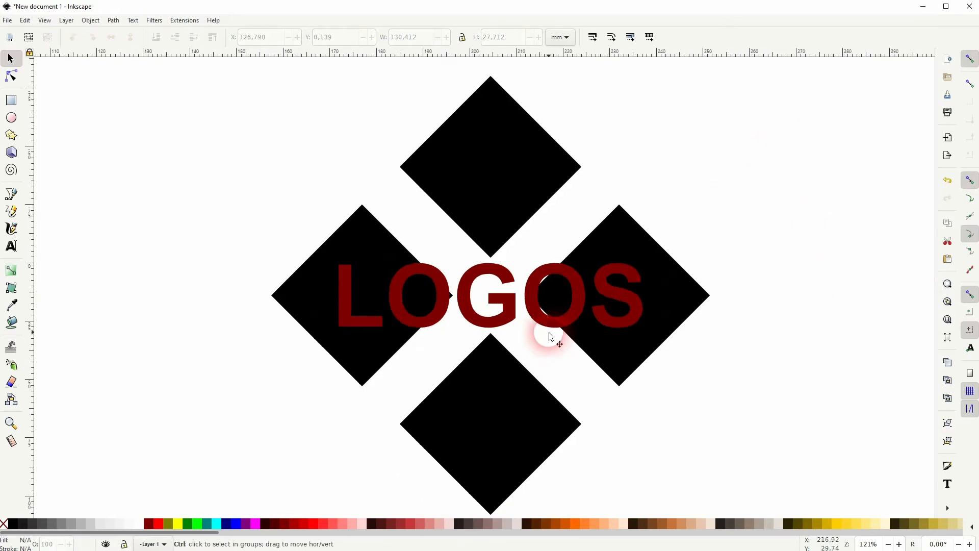
- Convert the LOGOS text to one single path by applying Object to Path, ungrouping the letters and combining them
scroll(533, 301, "up", 2)
left_click(541, 298)
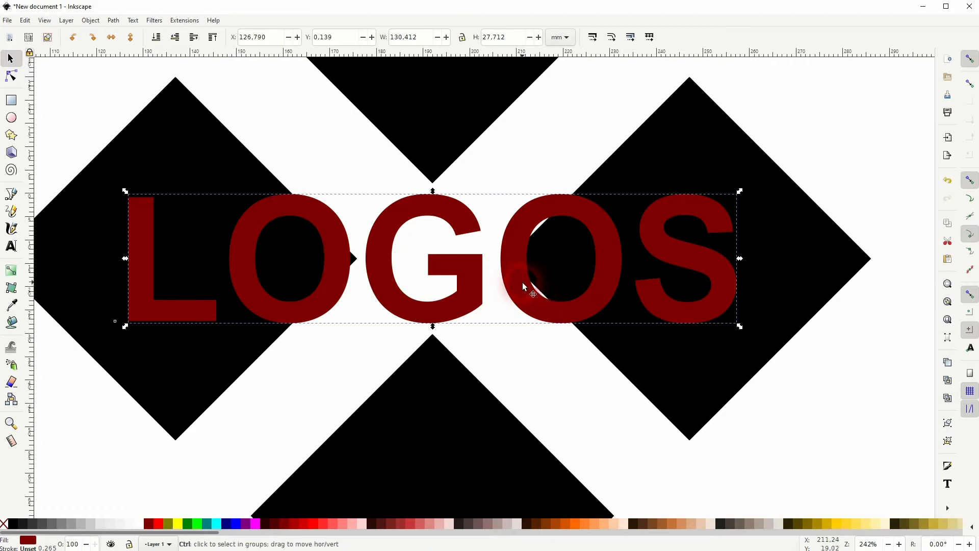
scroll(522, 283, "down", 1)
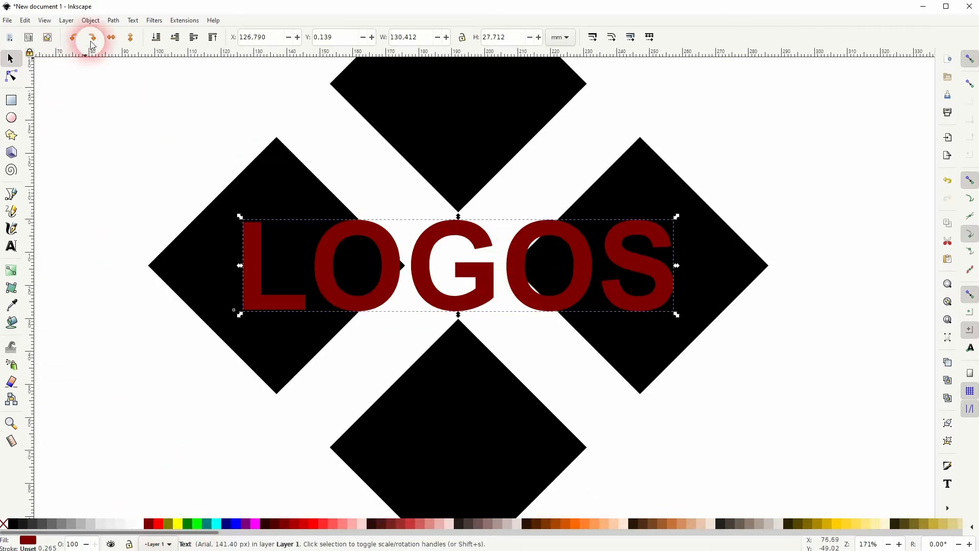
left_click(113, 21)
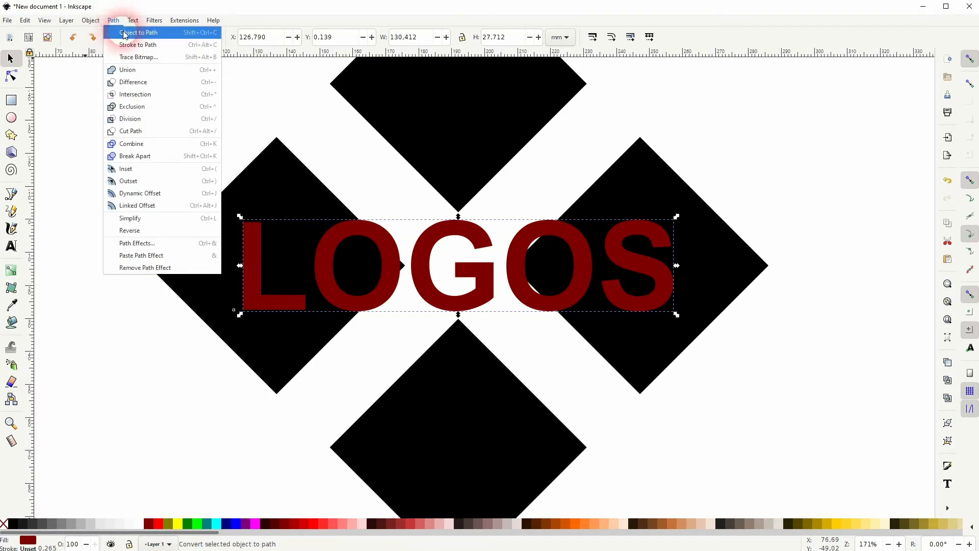
left_click(125, 33)
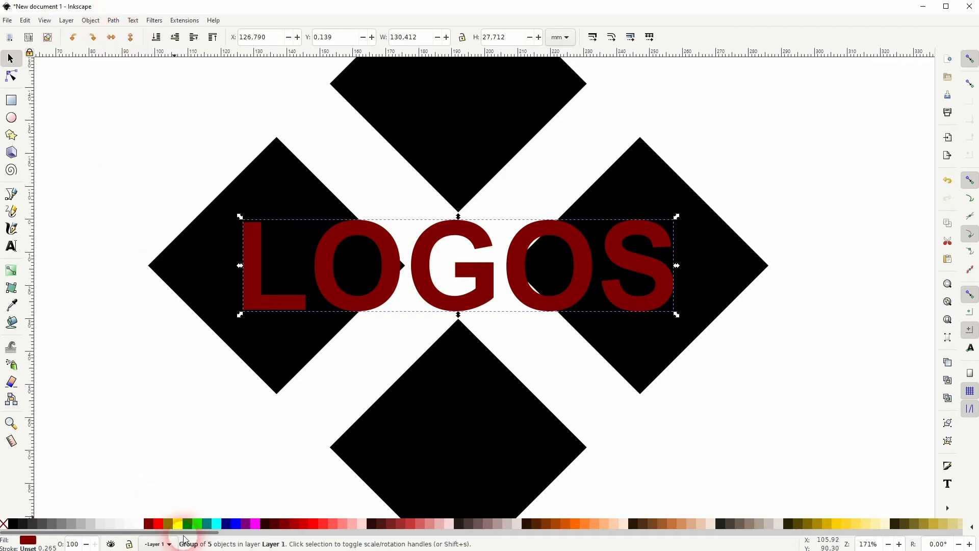
key("ctrl+shift+g")
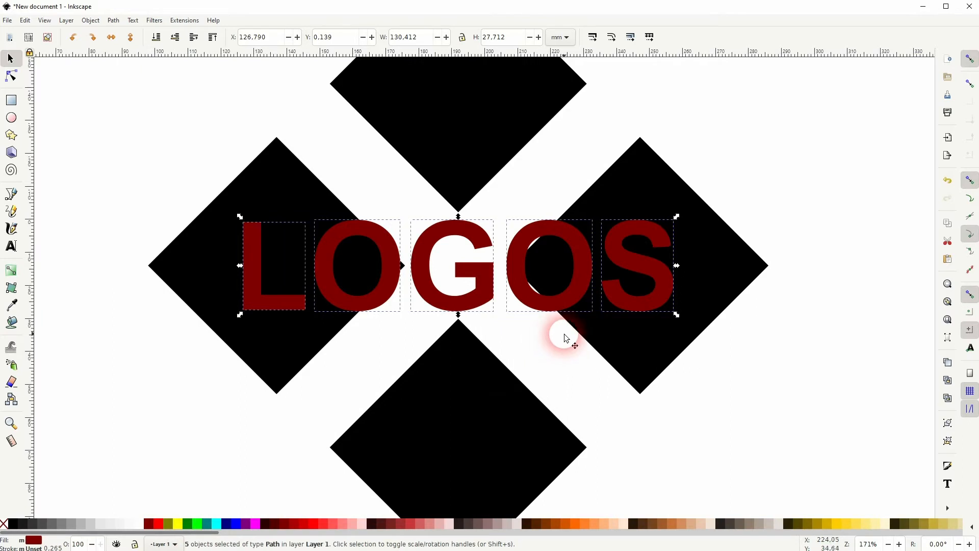
left_click(113, 20)
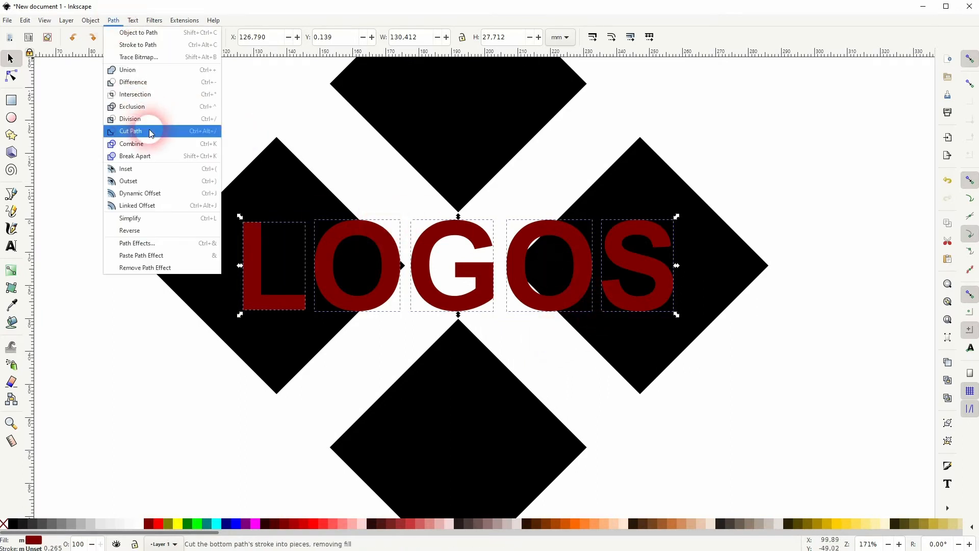
left_click(131, 144)
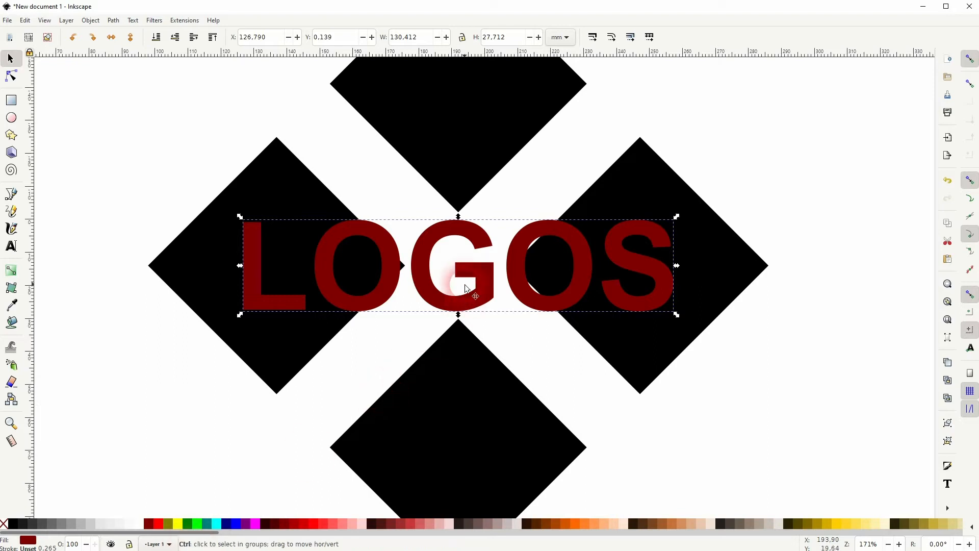
left_click_drag(479, 271, 604, 218)
left_click_drag(489, 297, 568, 409)
key("ctrl+z")
key("ctrl+z")
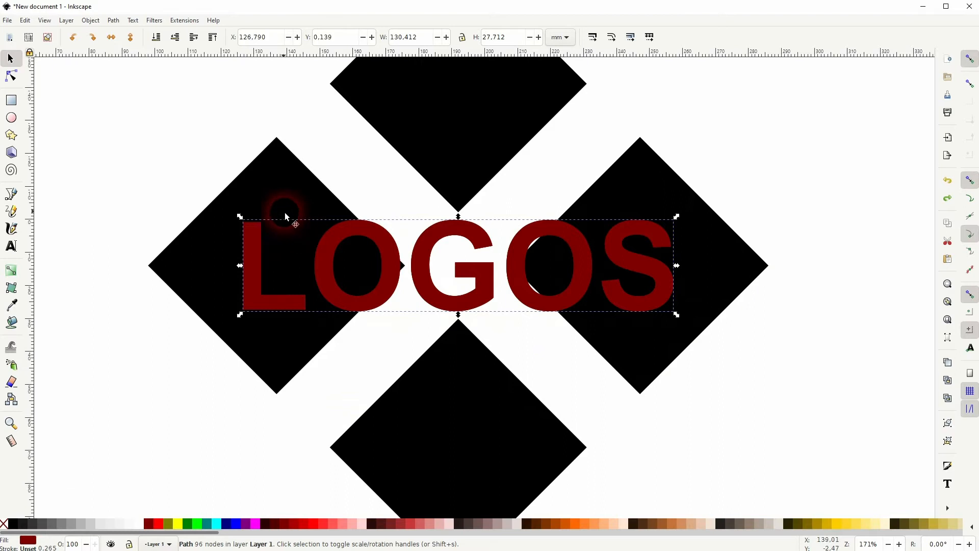
- Divide the left black diamond with the LOGOS path using Division
left_click(289, 227, "shift")
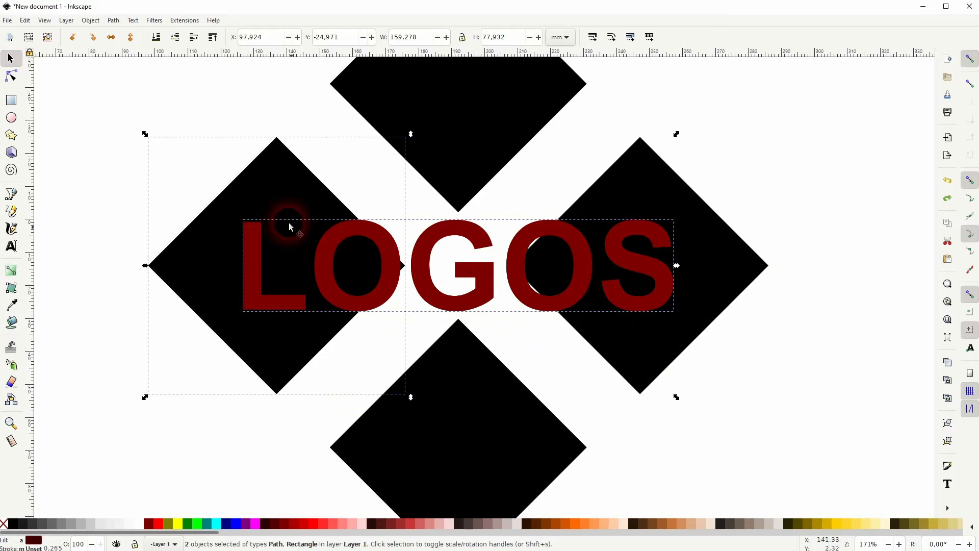
left_click(114, 20)
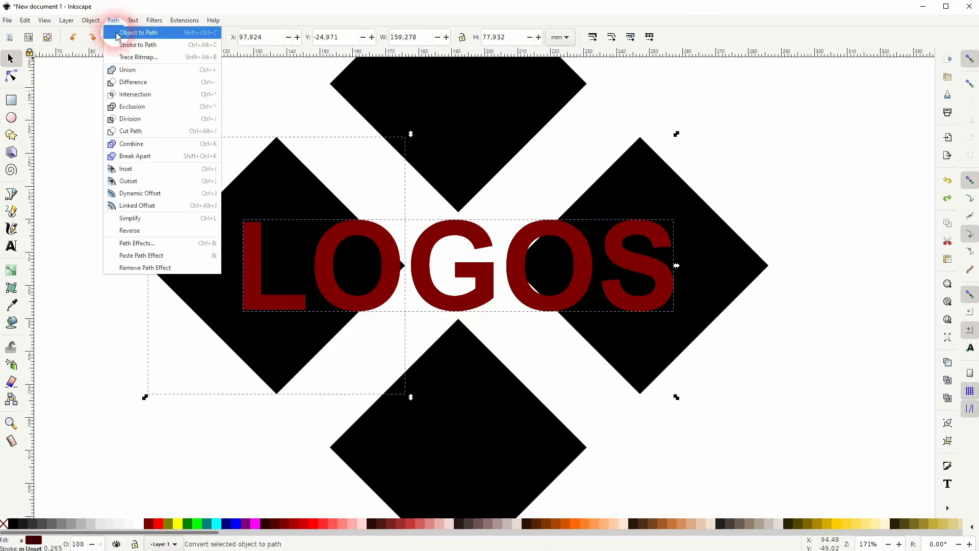
left_click(128, 119)
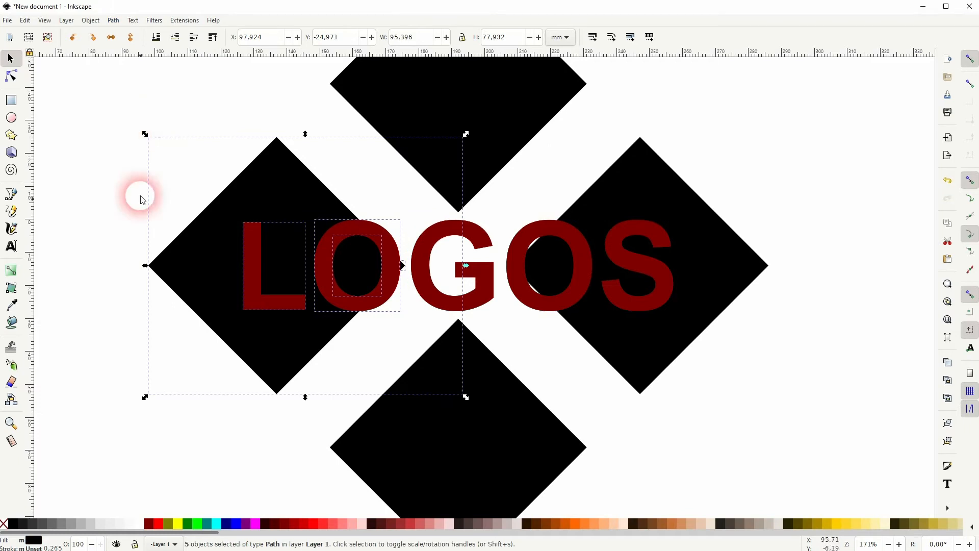
- Divide the right black diamond with the LOGOS path using Division
left_click(639, 309)
left_click(645, 357, "shift")
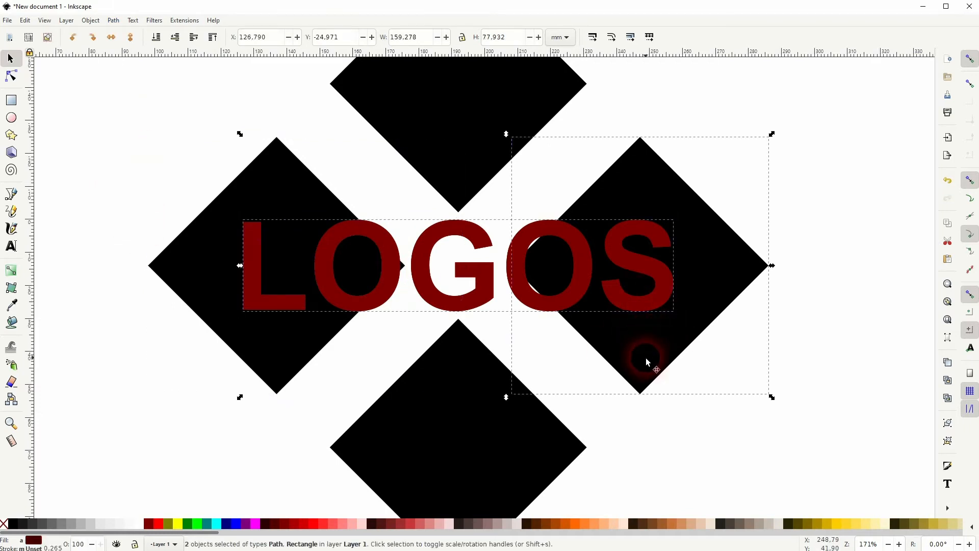
left_click(114, 20)
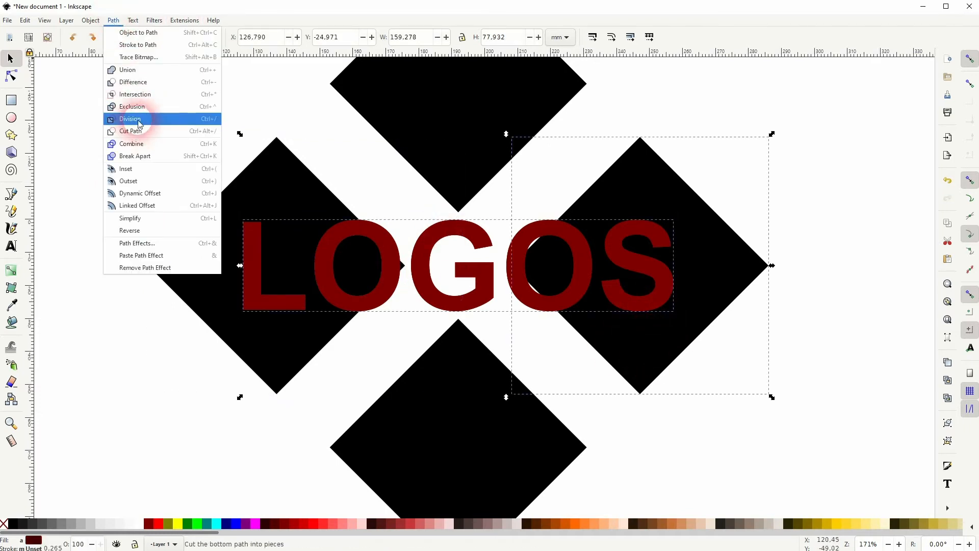
left_click(139, 122)
left_click(191, 155)
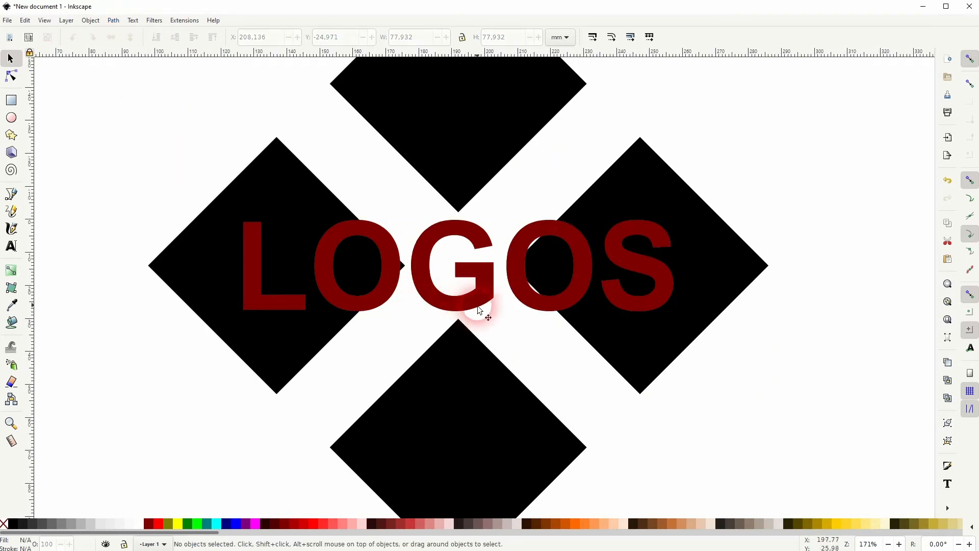
left_click_drag(501, 339, 519, 401)
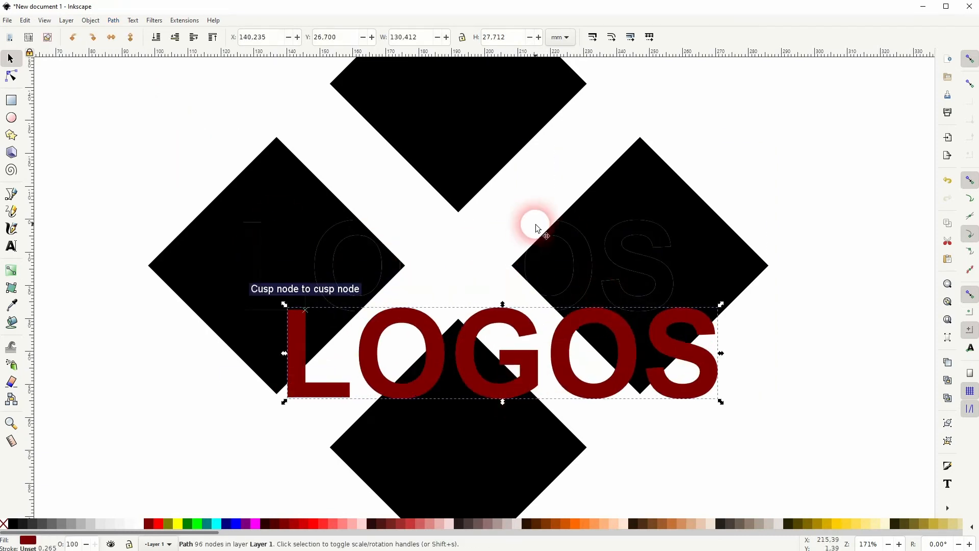
left_click_drag(534, 221, 530, 221)
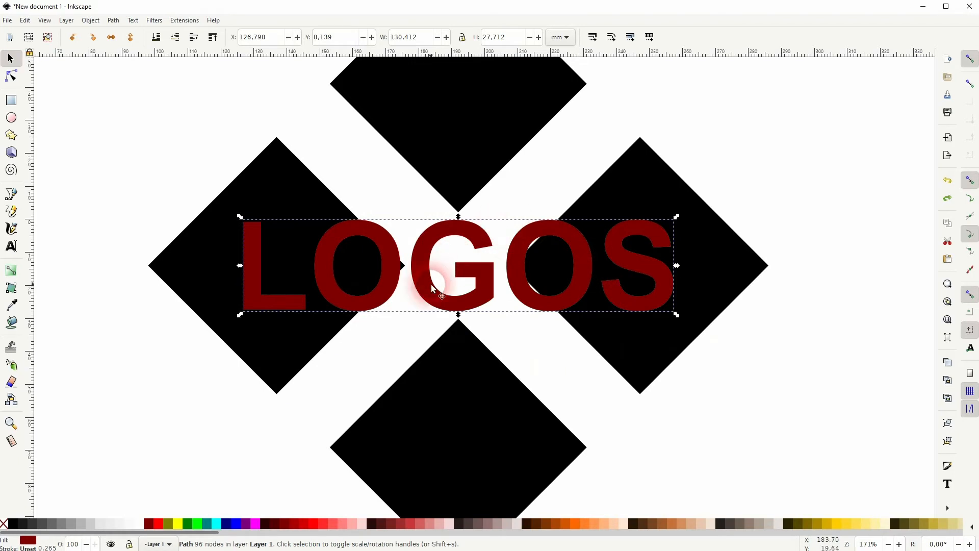
left_click(156, 37)
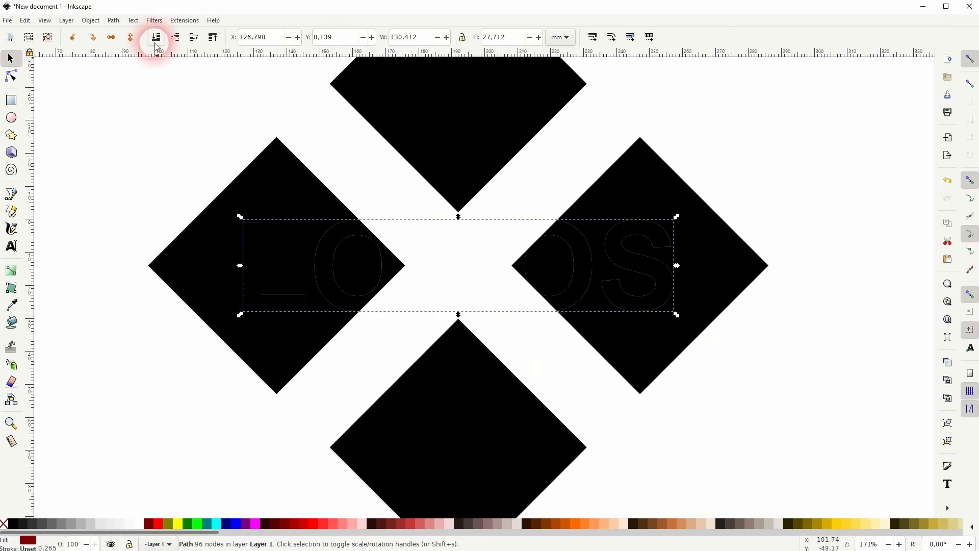
left_click(213, 37)
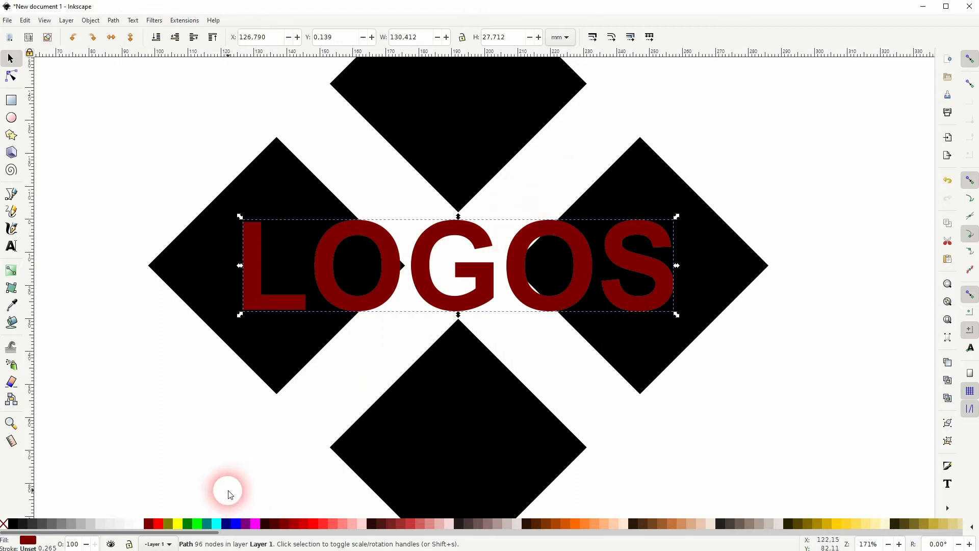
- Fill the LOGOS path with black and stack it behind the black pieces, with the large white diamond at the very bottom
left_click(11, 525)
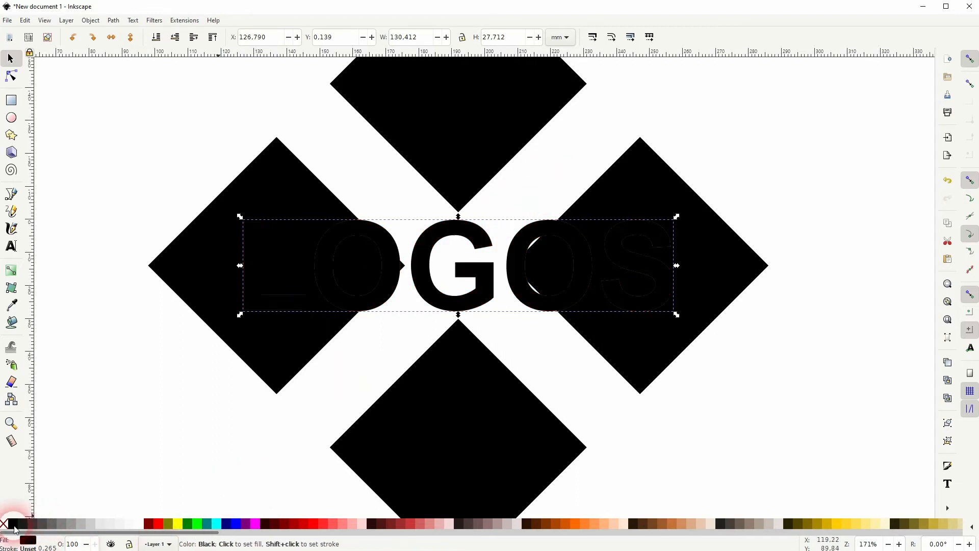
left_click(156, 37)
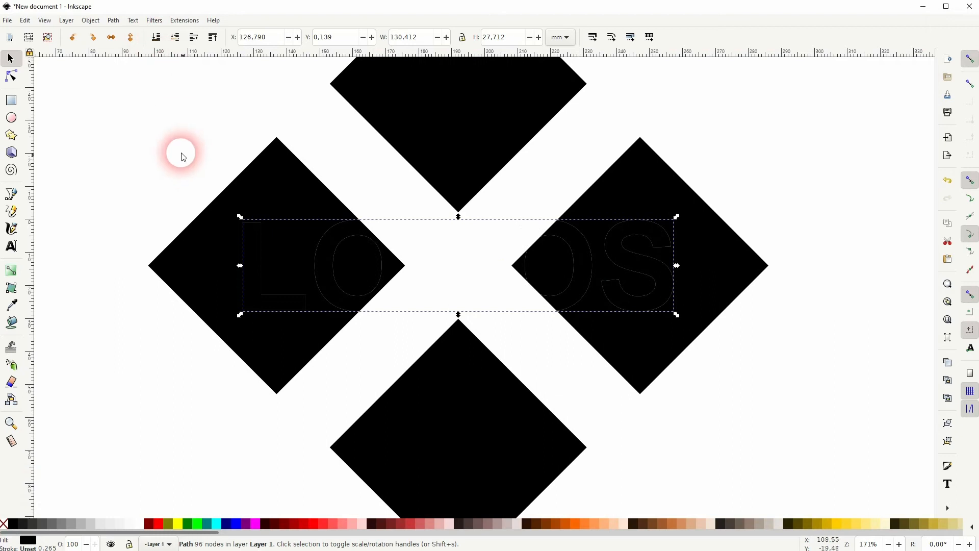
left_click(179, 150)
left_click(586, 138)
left_click_drag(507, 128, 823, 180)
key("Escape")
left_click(155, 37)
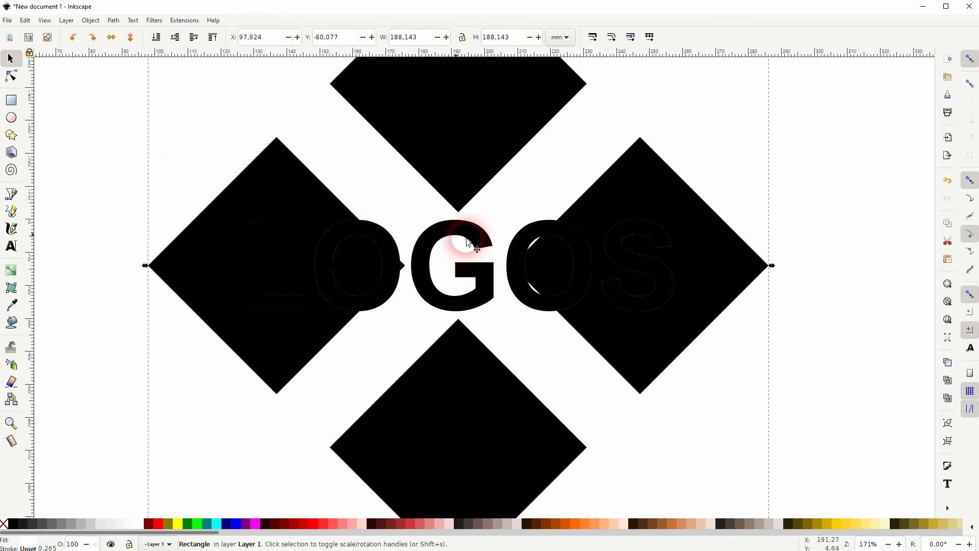
left_click(214, 90)
left_click(109, 131)
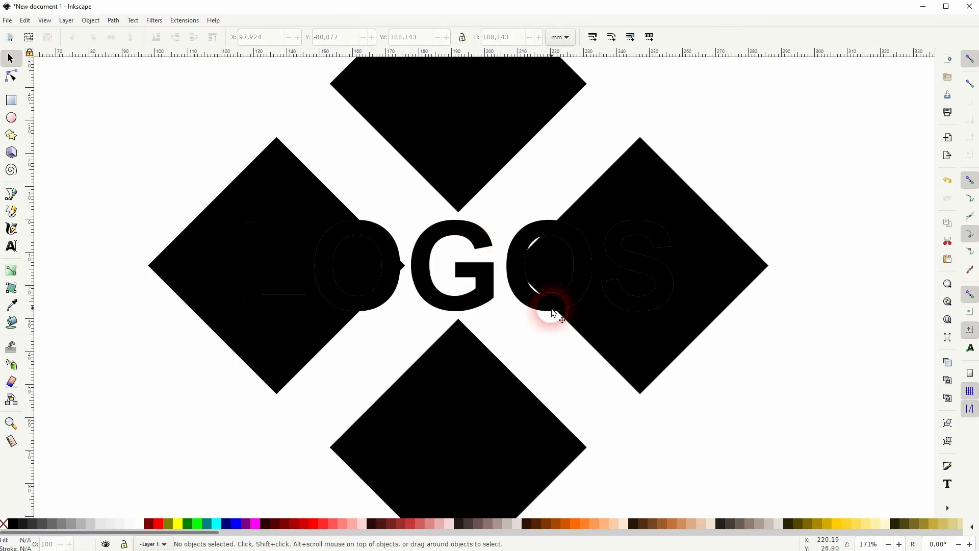
- Lower the LOGOS path to the bottom of the stacking order
left_click(488, 301)
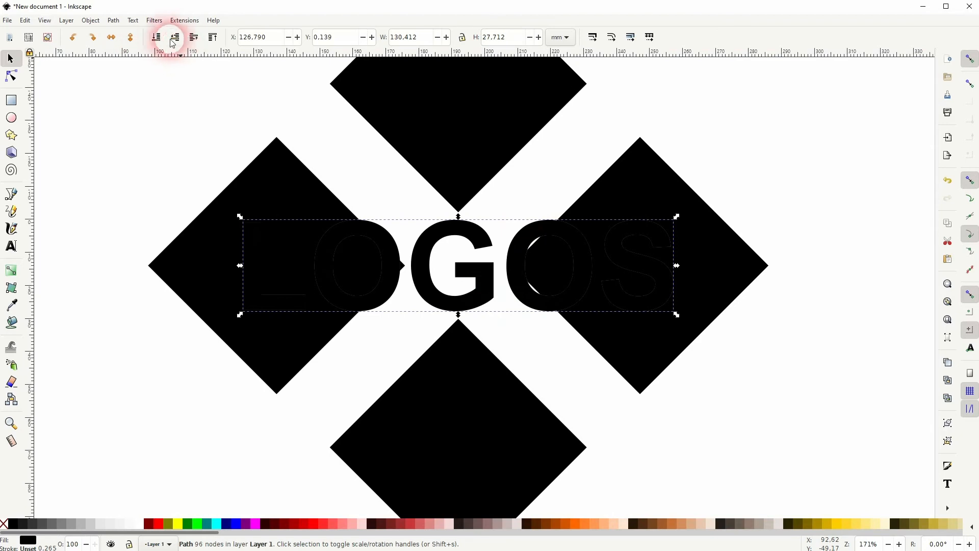
left_click(156, 37)
left_click(166, 144)
scroll(171, 155, "down", 3)
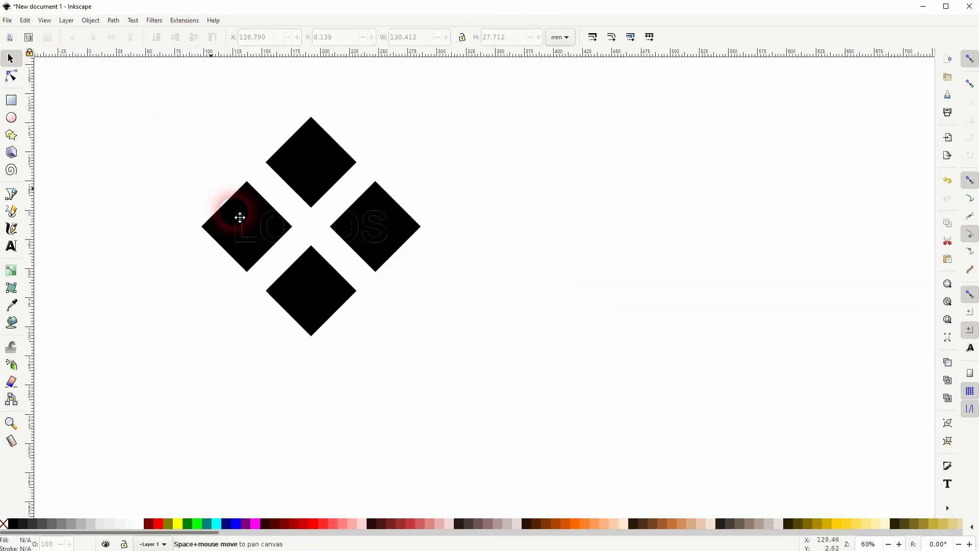
- Draw a dark red rectangle about 380 × 252 mm around the whole logo and lower it to the bottom as a backdrop
left_click(11, 100)
left_click_drag(133, 133, 579, 430)
left_click(149, 524)
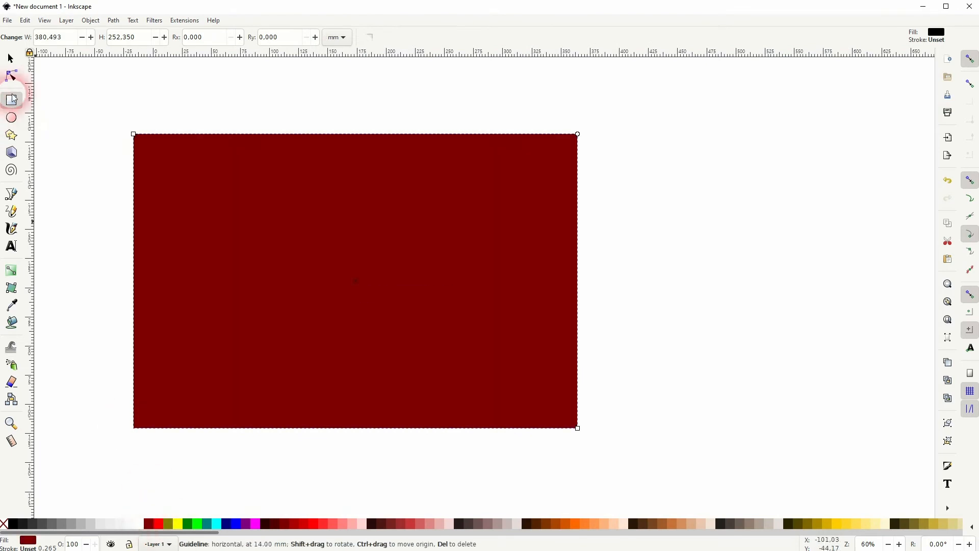
left_click(17, 60)
left_click(156, 37)
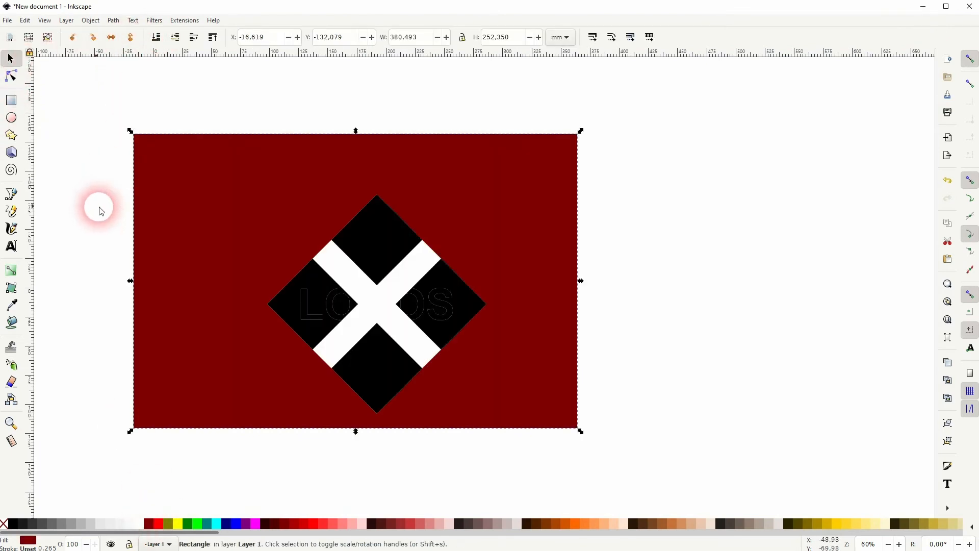
key("Escape")
scroll(365, 341, "up", 2)
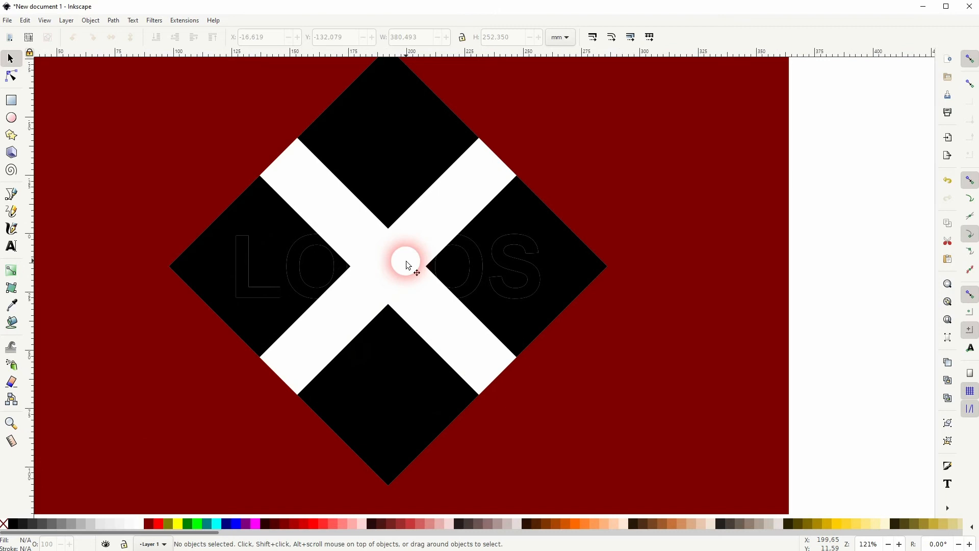
- Stack the large white diamond beneath the LOGOS path and lower the dark red rectangle to the very bottom
left_click(406, 261)
left_click(156, 37)
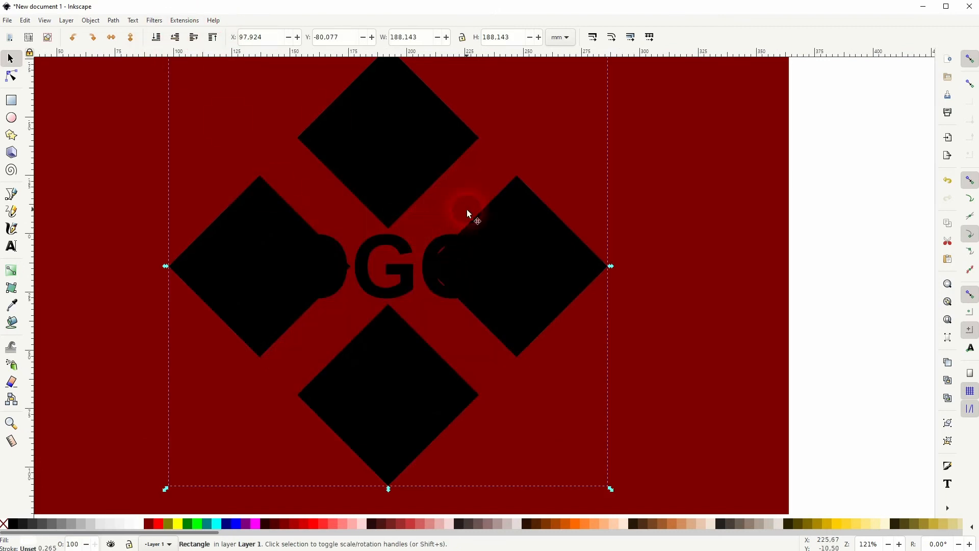
left_click(212, 36)
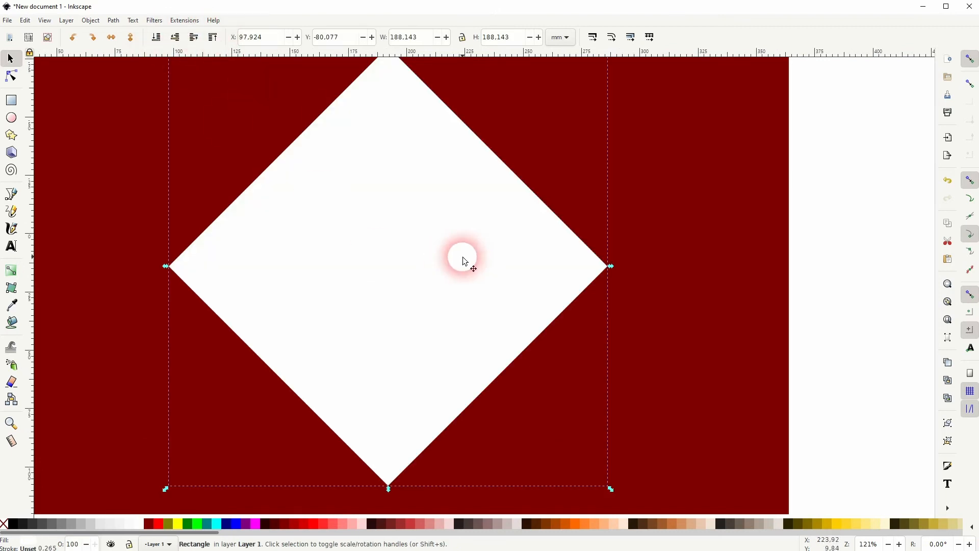
left_click(156, 37)
left_click(792, 247)
left_click(441, 211)
left_click(156, 38)
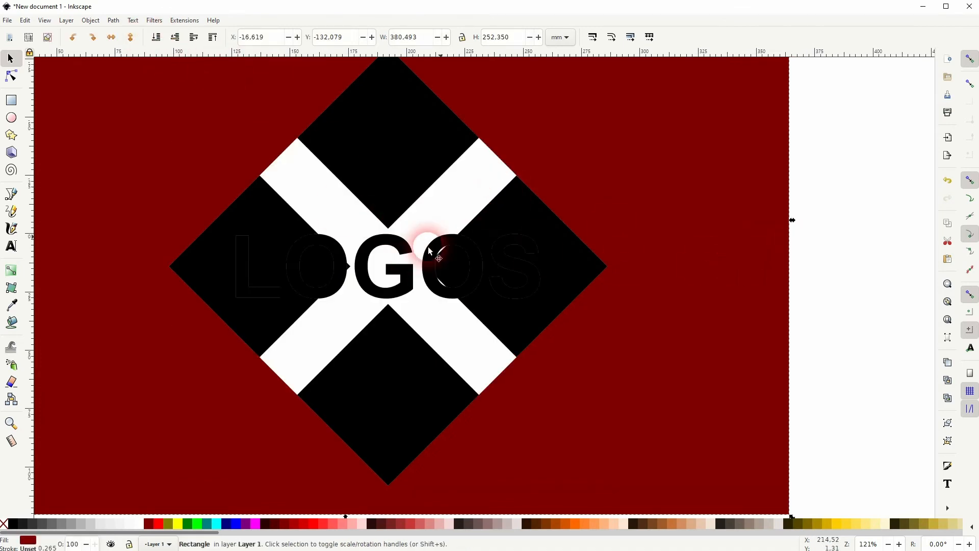
left_click(913, 308)
- Lower the left black diamond piece to the bottom, and fill the L and the overlapping part of the first O with white
scroll(284, 295, "up", 2)
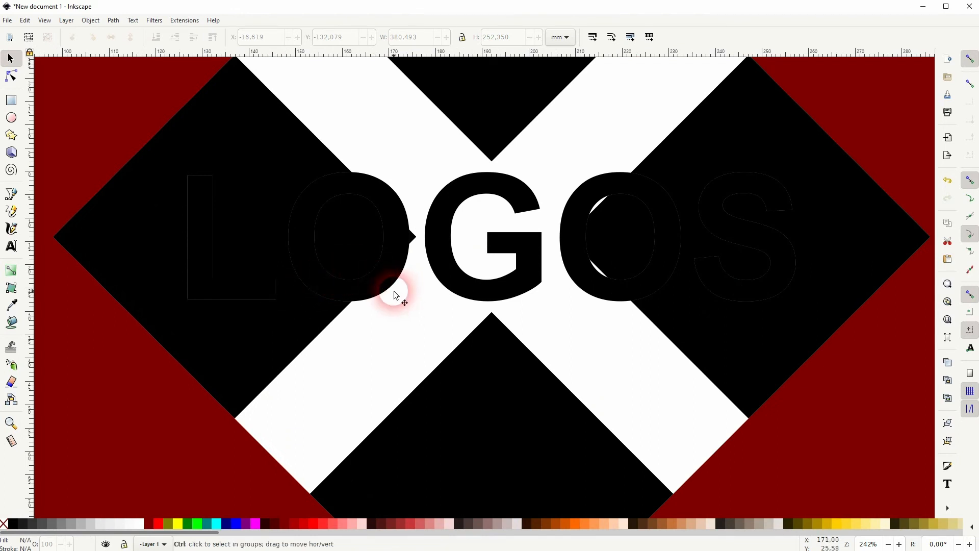
scroll(394, 295, "up", 1)
left_click(219, 384)
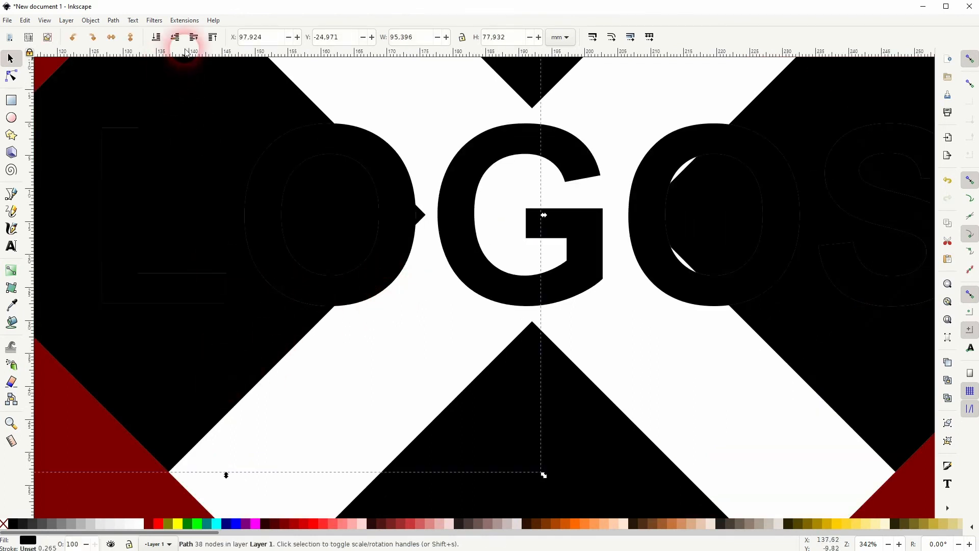
left_click(157, 43)
left_click(118, 266)
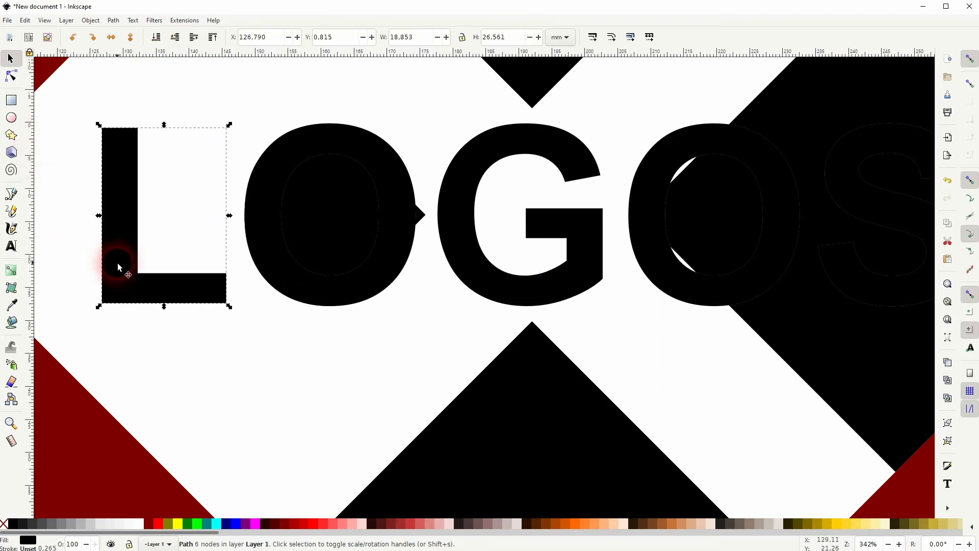
left_click(139, 525)
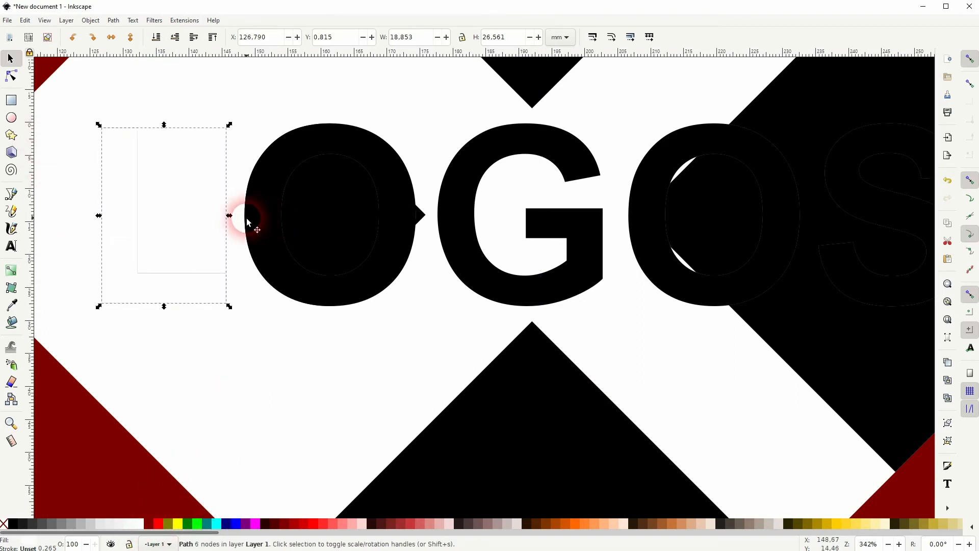
left_click(247, 219)
left_click(141, 524)
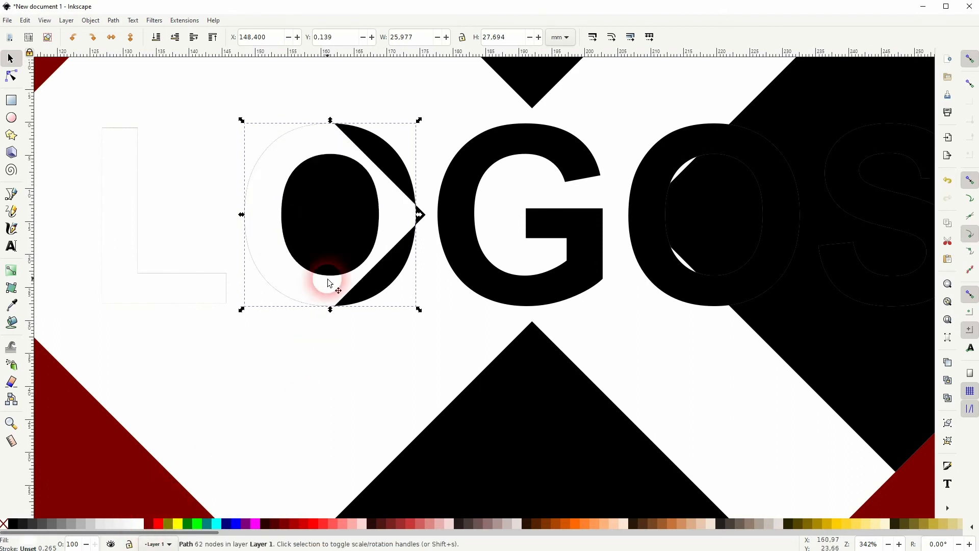
- Lower the large white diamond to the bottom behind the left black diamond, and delete the dark red rectangle
left_click(298, 454)
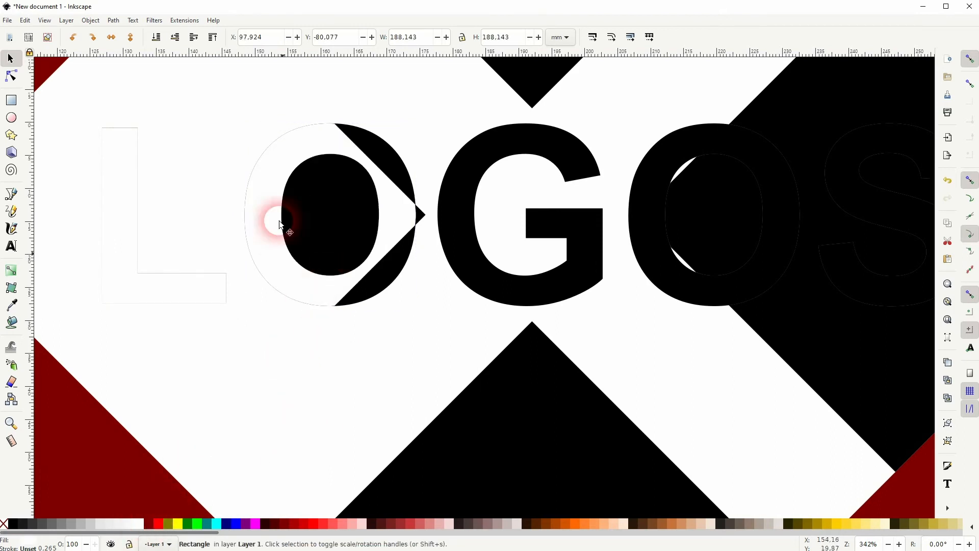
left_click(156, 37)
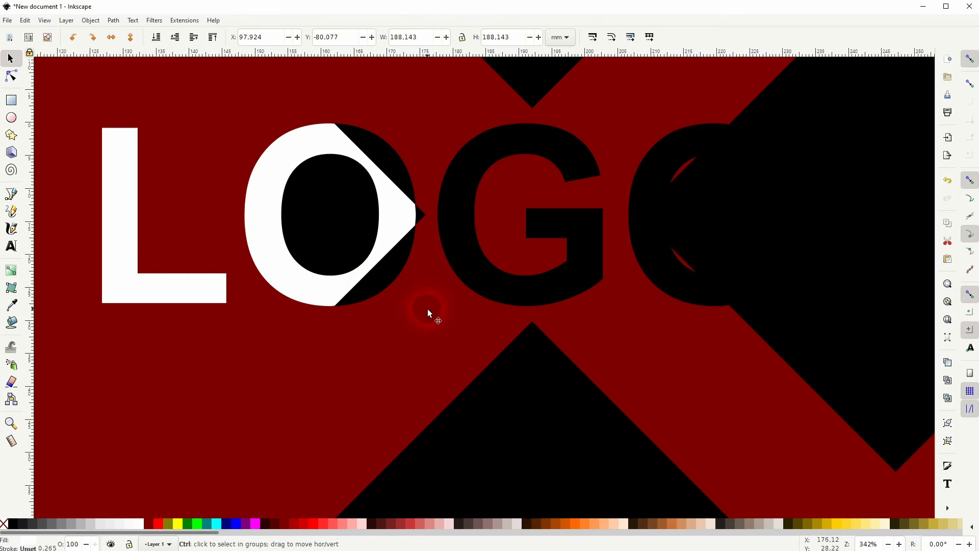
scroll(427, 308, "down", 4)
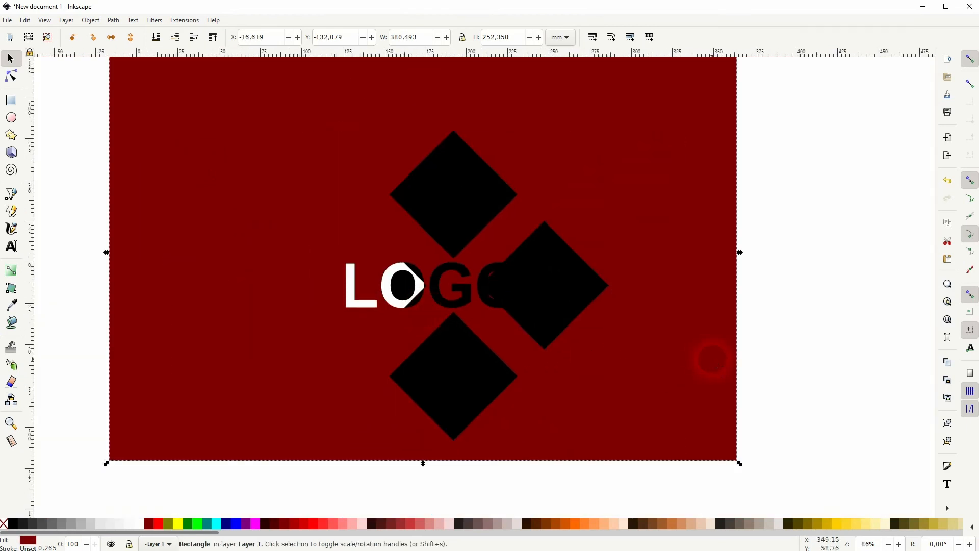
key("Delete")
scroll(446, 329, "up", 2)
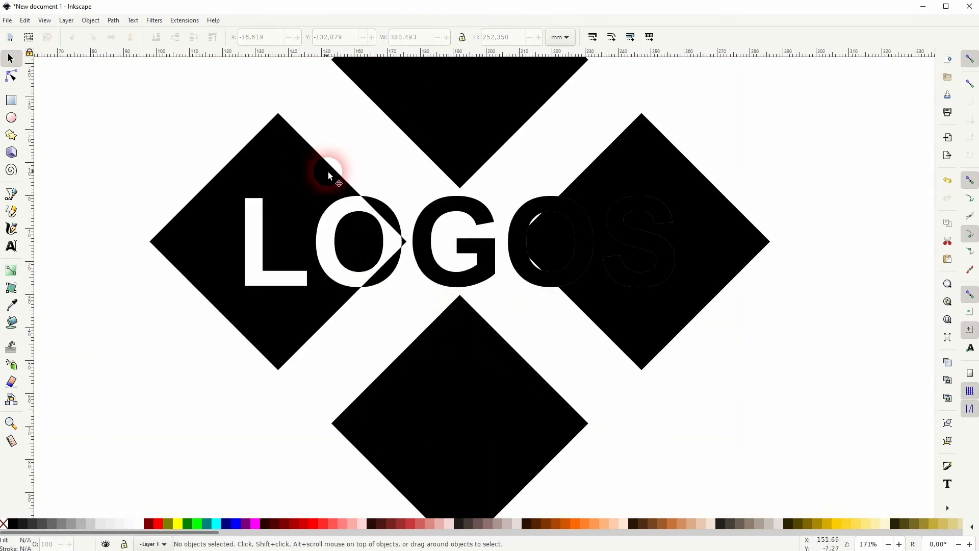
- Lower the right black diamond piece to the bottom, and fill the S and the overlapping part of the second O with white
scroll(746, 267, "up", 1)
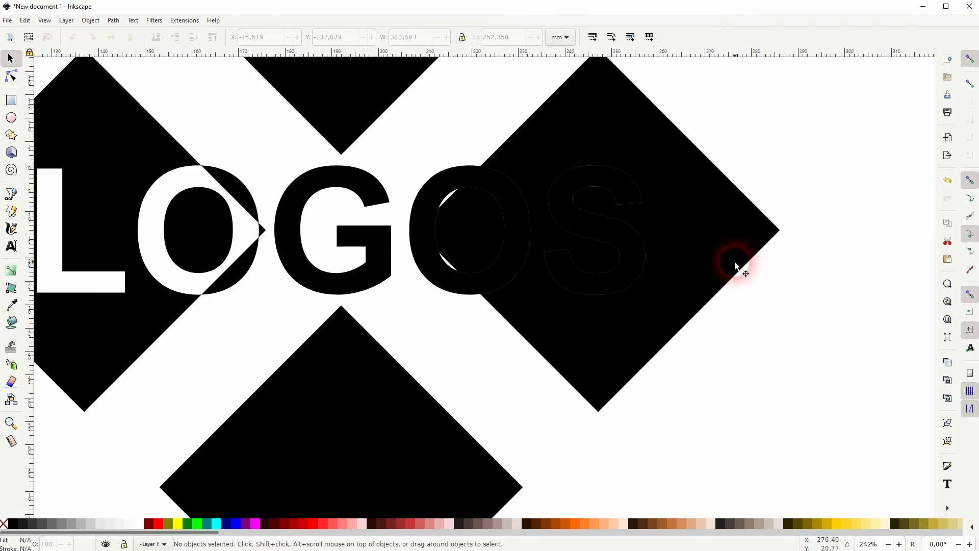
left_click(730, 242)
left_click(156, 37)
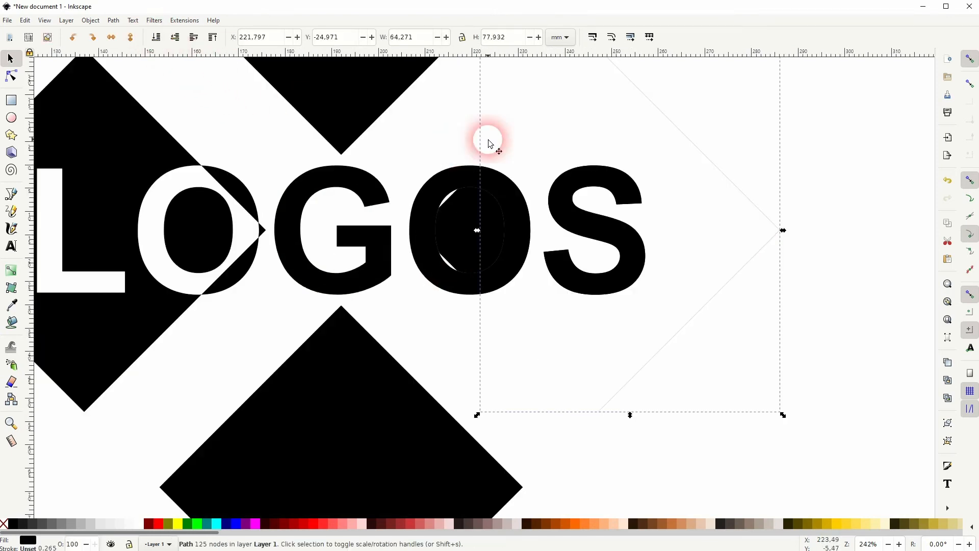
left_click(816, 214)
left_click(628, 268)
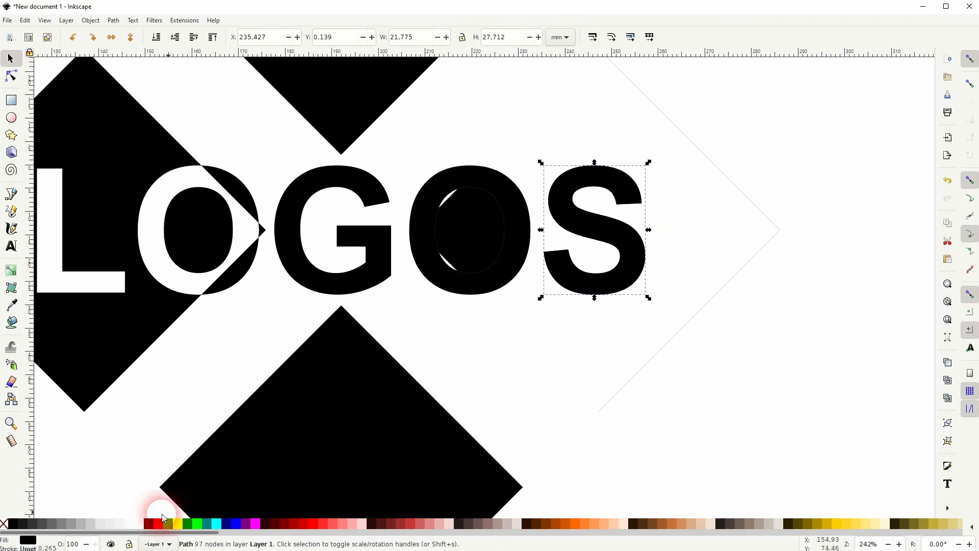
left_click(135, 523)
left_click(706, 361)
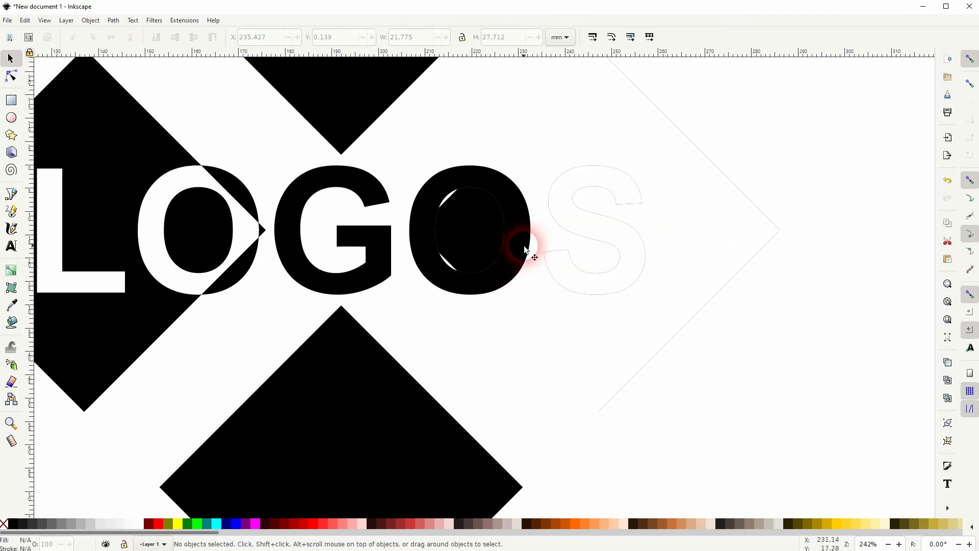
left_click(525, 250)
left_click(134, 523)
left_click(706, 368)
- Lower the large white diamond to the bottom so it lies behind the right black diamond
left_click(734, 235)
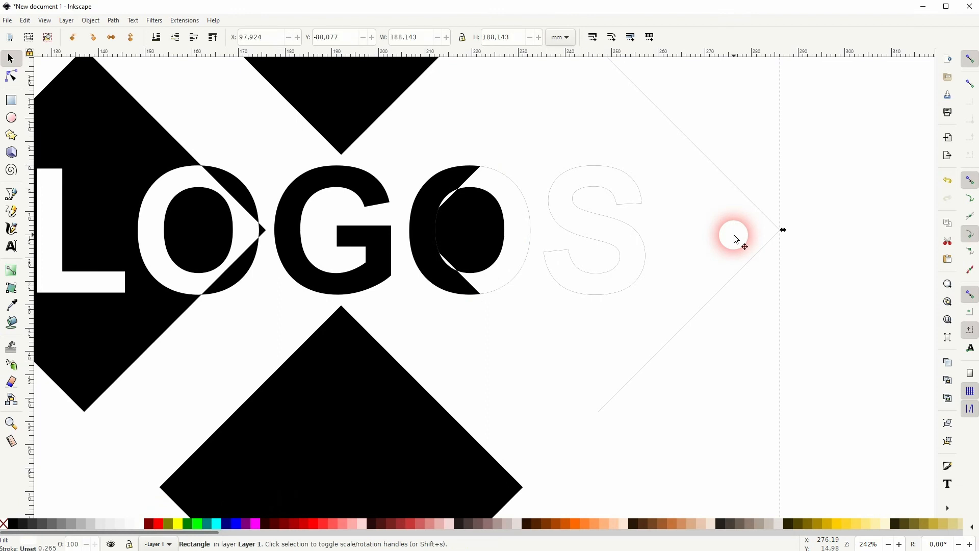
left_click(155, 39)
left_click(802, 327)
scroll(802, 326, "down", 2)
left_click_drag(802, 327, 629, 350)
scroll(629, 350, "down", 1)
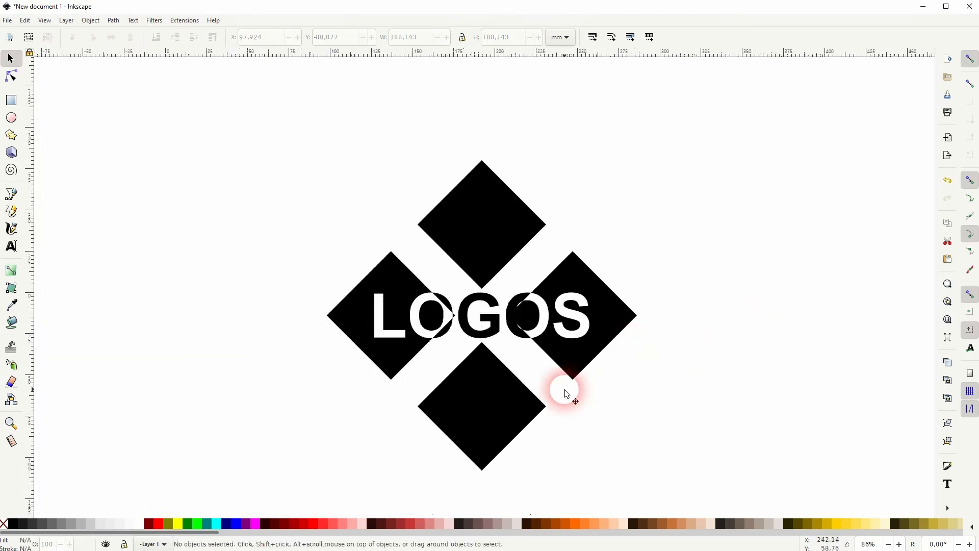
- Group all the logo objects and scale the group about its centre to about 170 mm wide, then deselect it
key("ctrl+a")
key("ctrl+g")
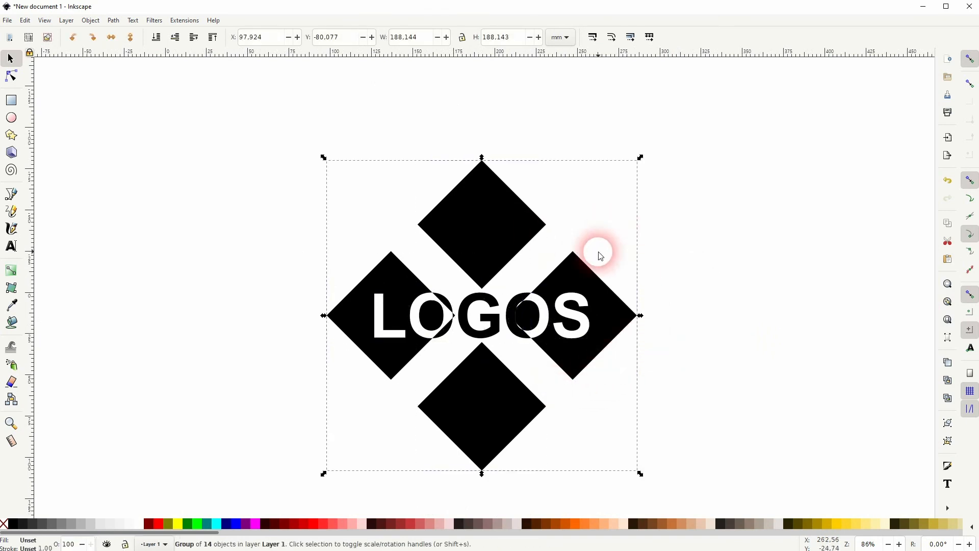
left_click_drag(638, 309, 628, 318)
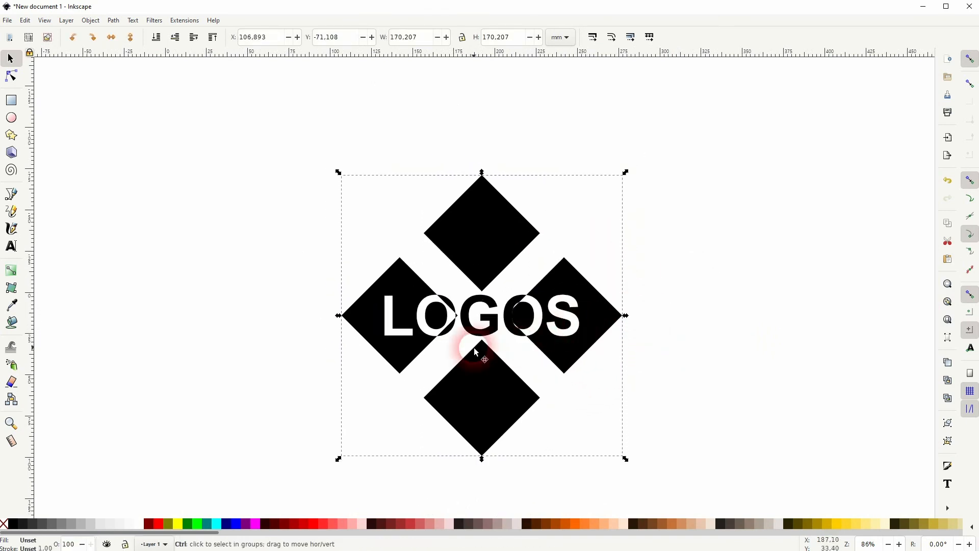
scroll(476, 350, "up", 2)
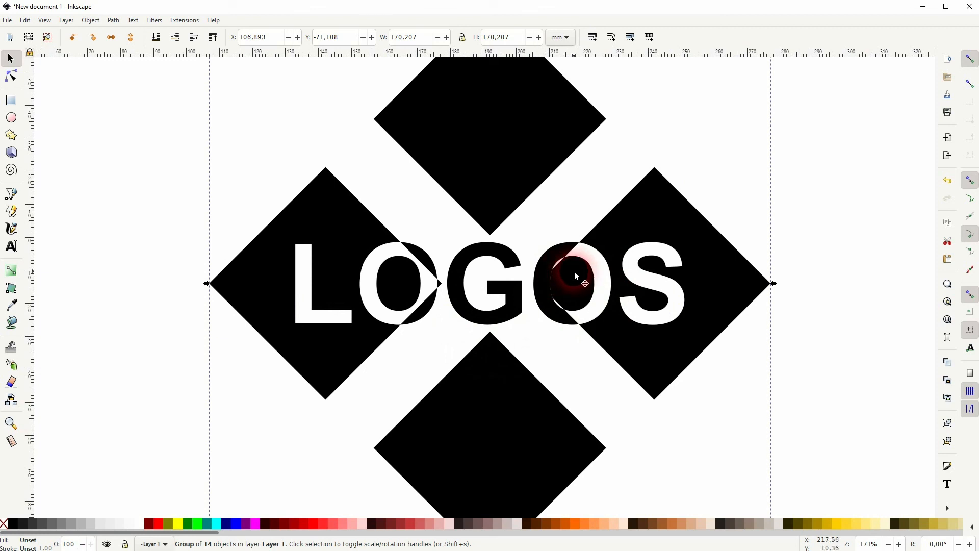
left_click(834, 182)
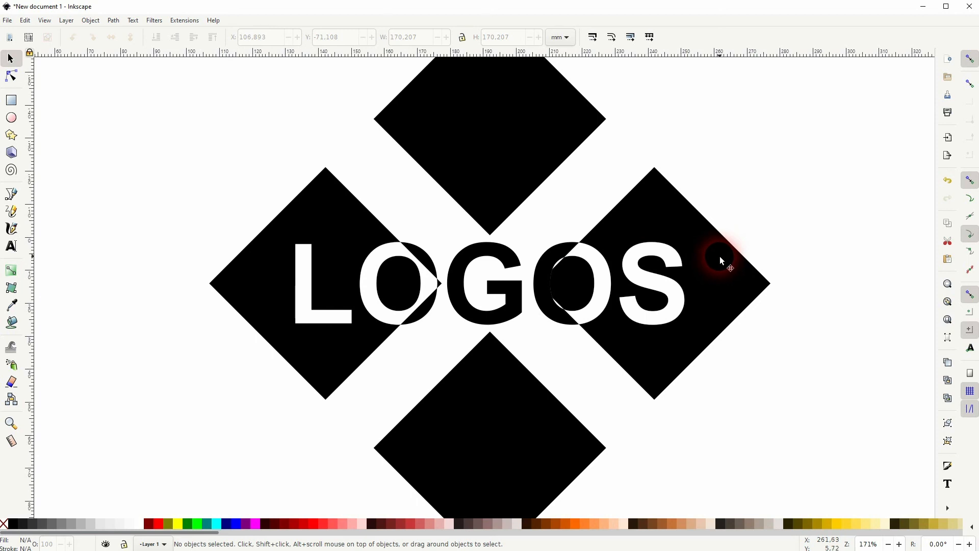
scroll(720, 257, "down", 2)
left_click_drag(780, 259, 639, 282)
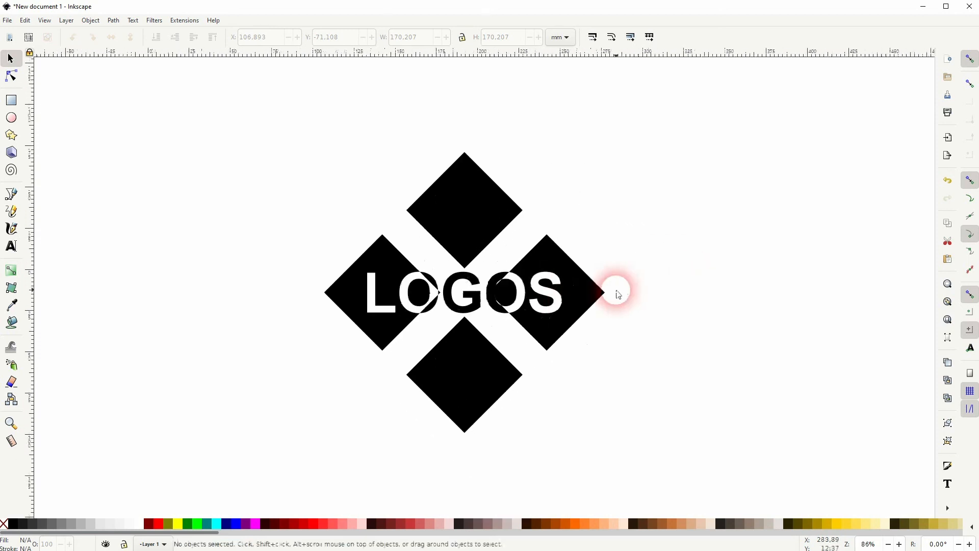